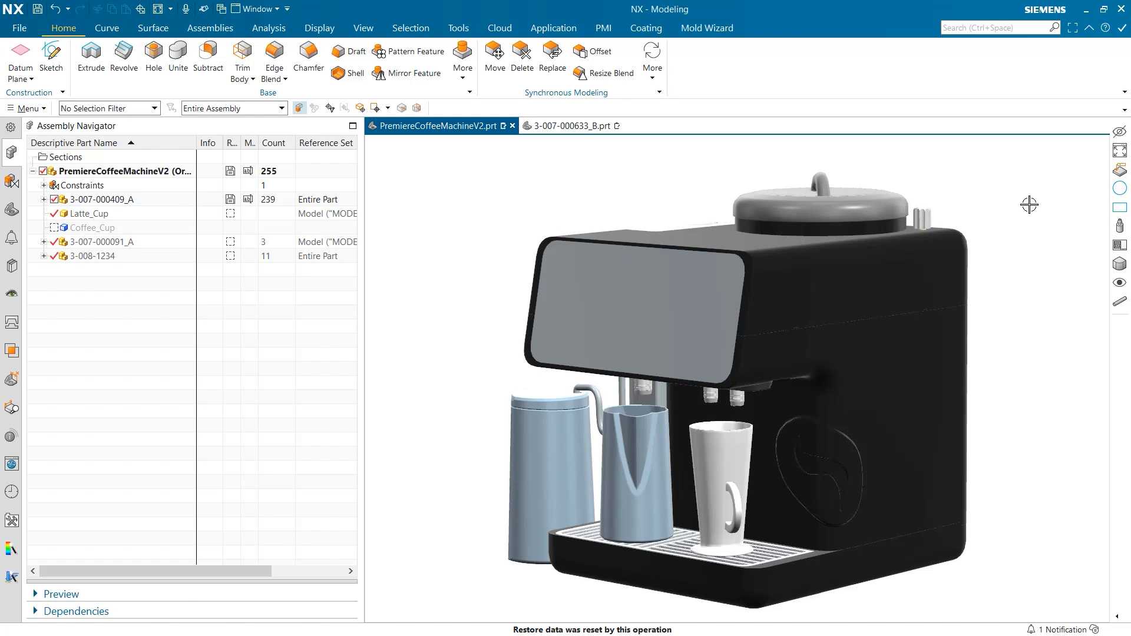
# Hide the coffee machine's lower outer housing and the grey plate covering the tan internal bracket
pyautogui.click(863, 407)
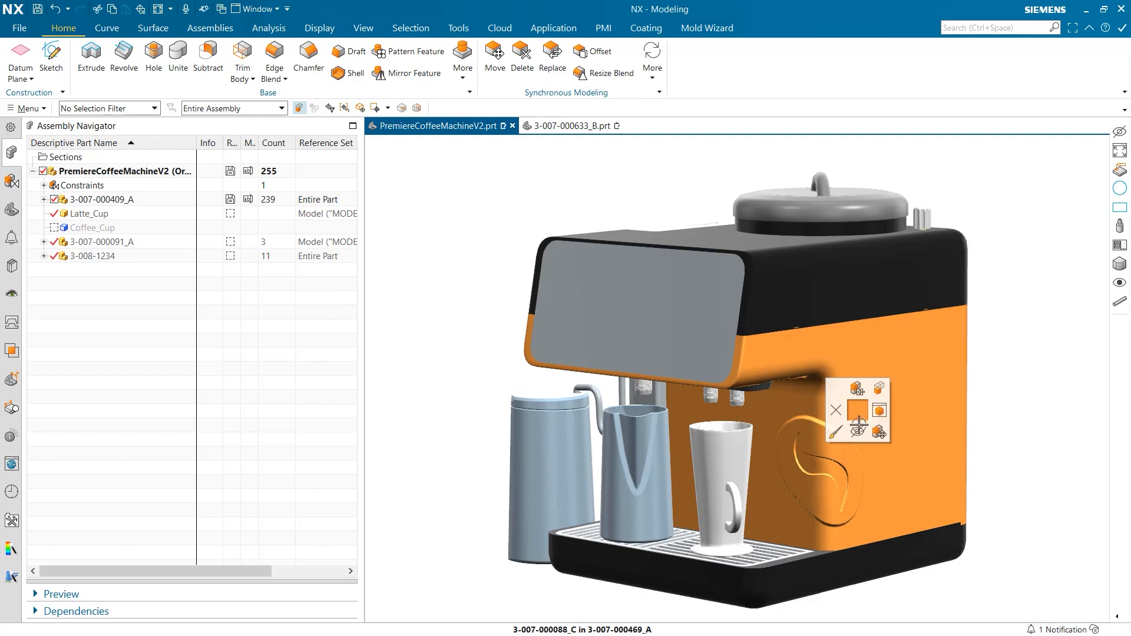
pyautogui.click(859, 427)
pyautogui.scroll(5, 769, 413)
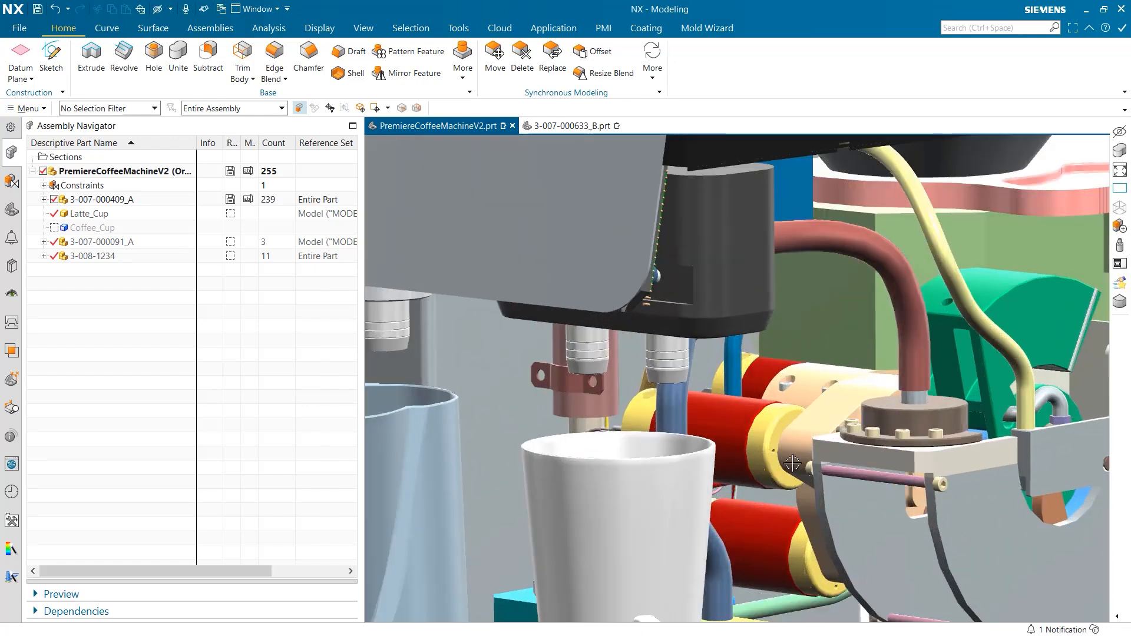
pyautogui.click(819, 539)
pyautogui.hotkey('ctrl', 'b')
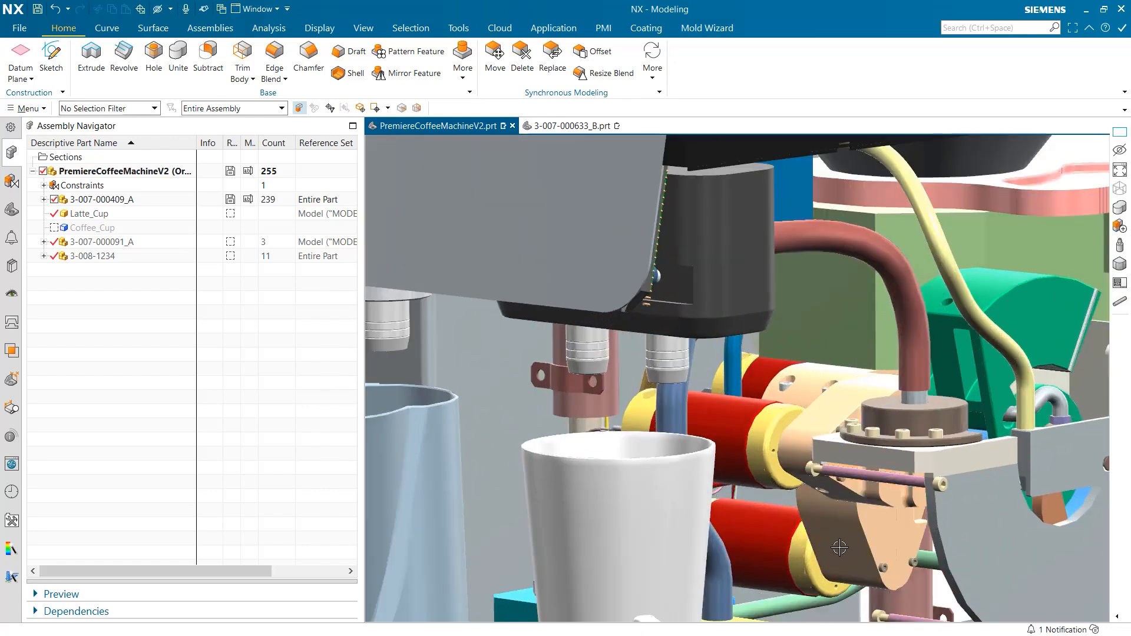
pyautogui.click(545, 125)
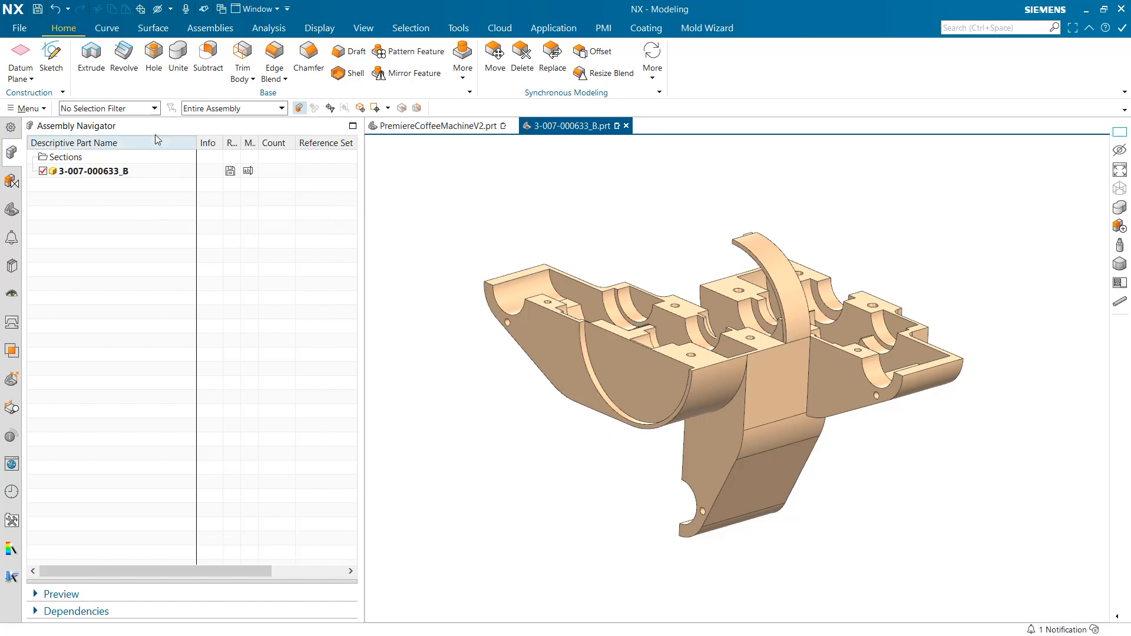
pyautogui.click(51, 59)
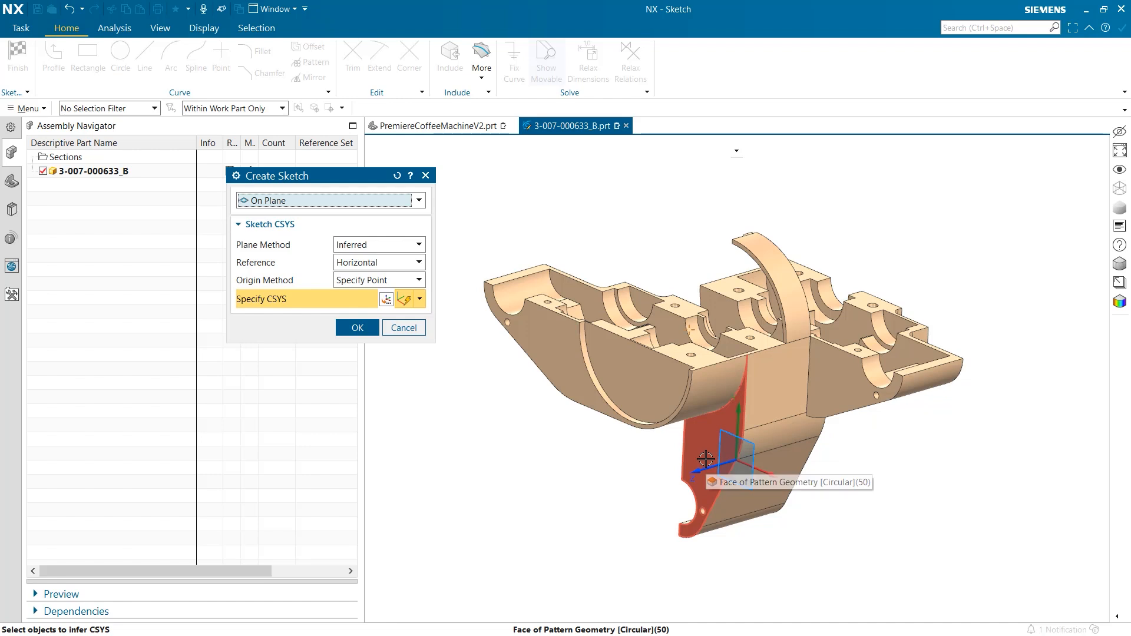
pyautogui.click(382, 255)
pyautogui.click(356, 271)
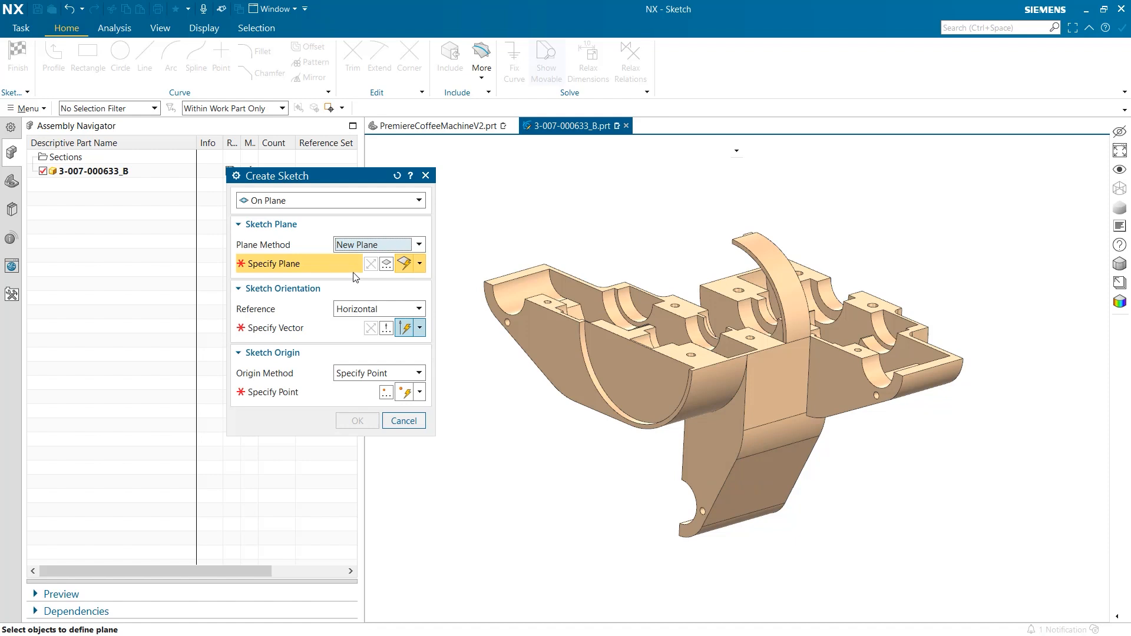
# Define the sketch plane at a 20° angle to the central flat face, rotated about that face's upper edge
pyautogui.click(386, 264)
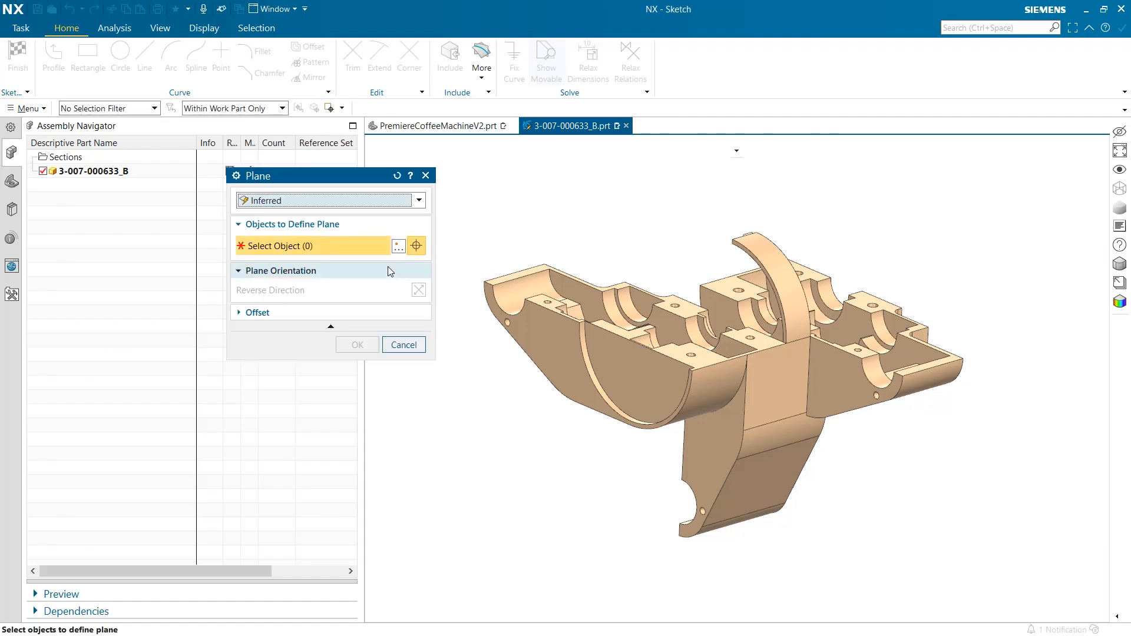
pyautogui.click(774, 387)
pyautogui.moveTo(774, 387); pyautogui.dragTo(825, 457, button='middle')
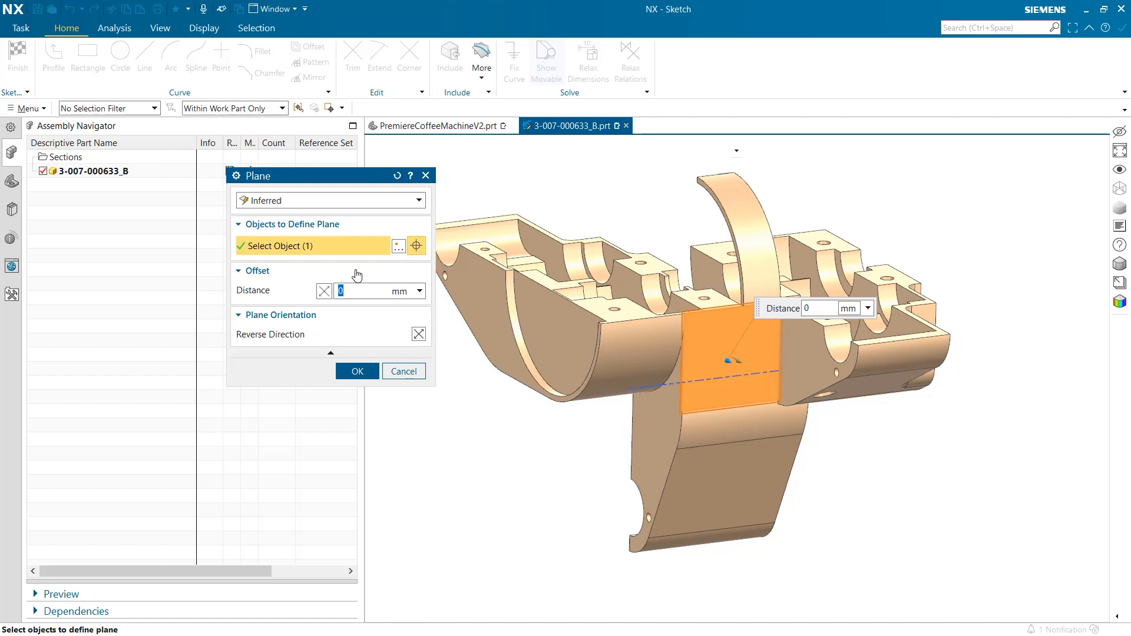
pyautogui.click(304, 201)
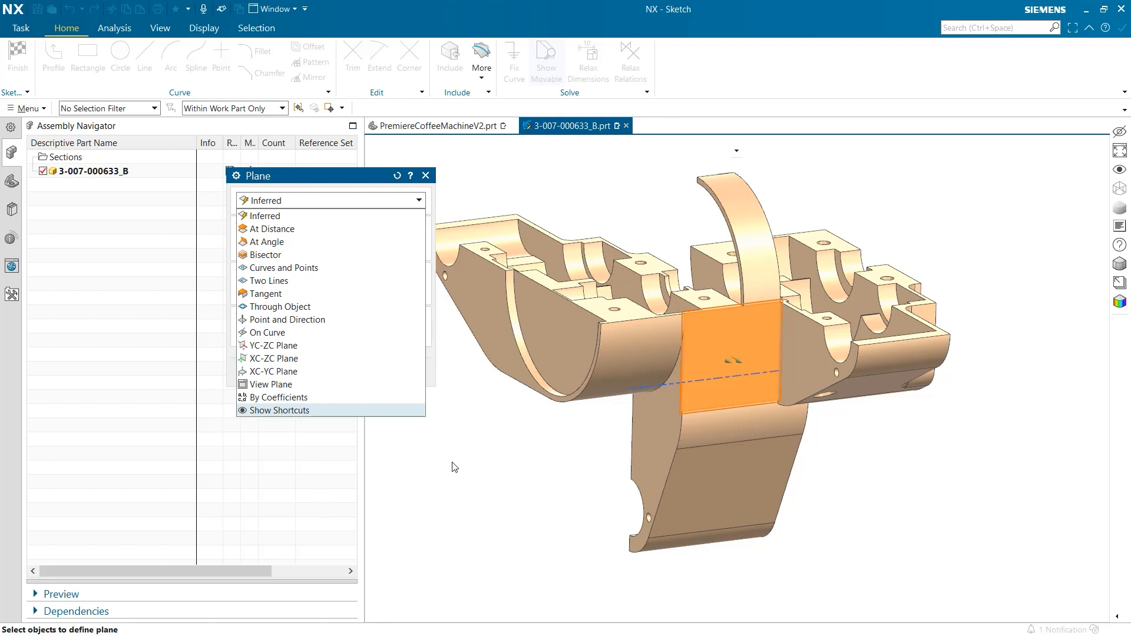
pyautogui.click(266, 242)
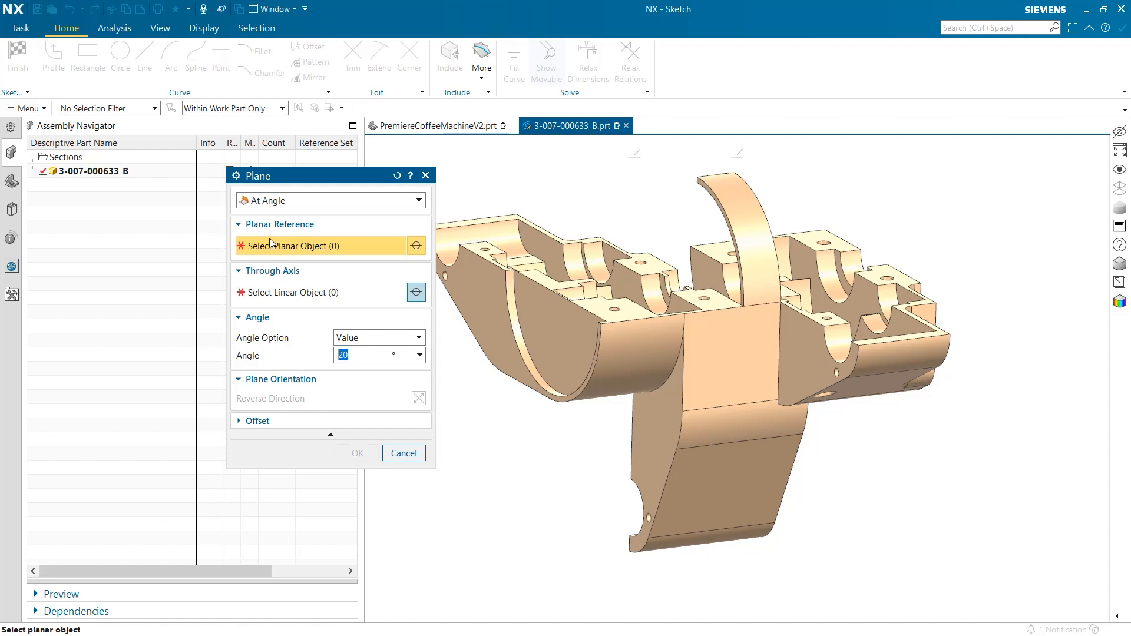
pyautogui.click(702, 356)
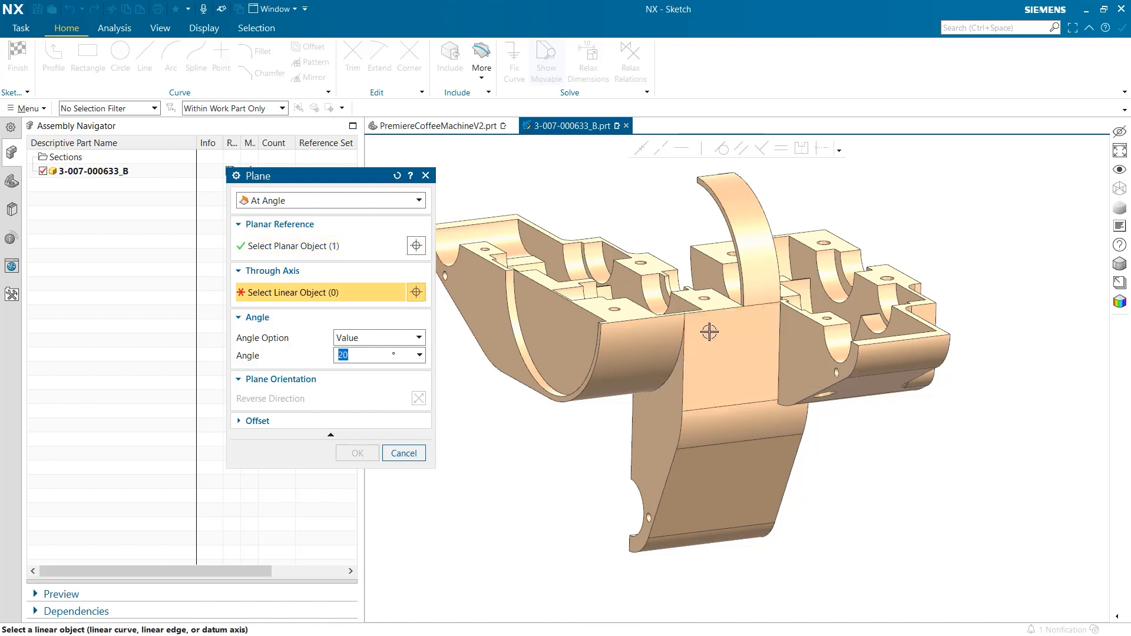
pyautogui.scroll(3, 709, 310)
pyautogui.click(707, 308)
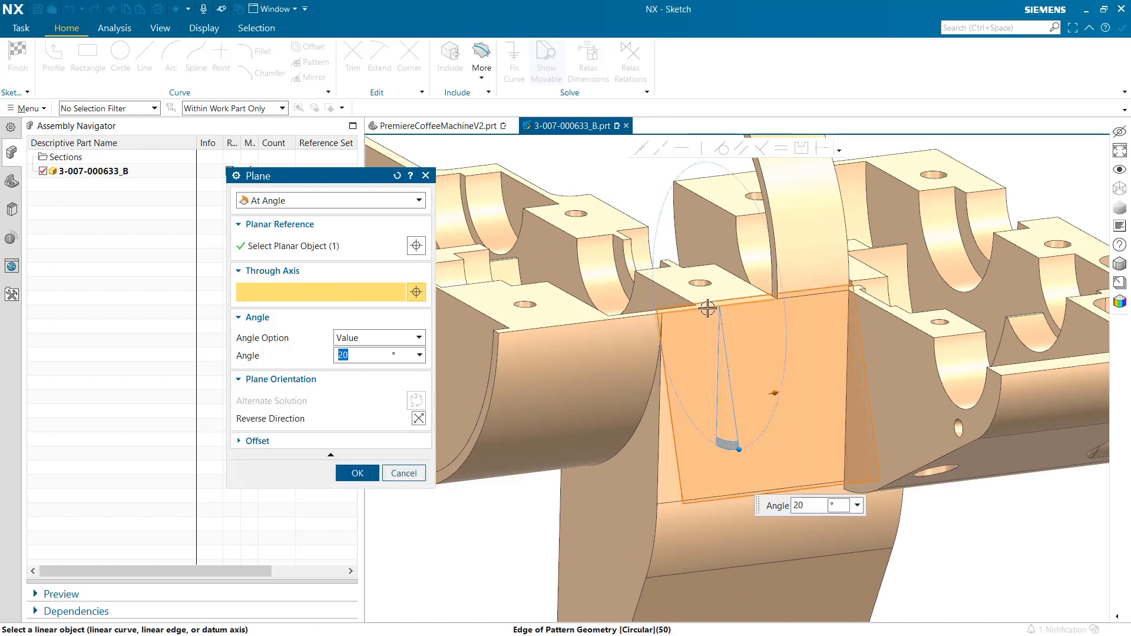
pyautogui.moveTo(598, 462); pyautogui.dragTo(622, 449, button='middle')
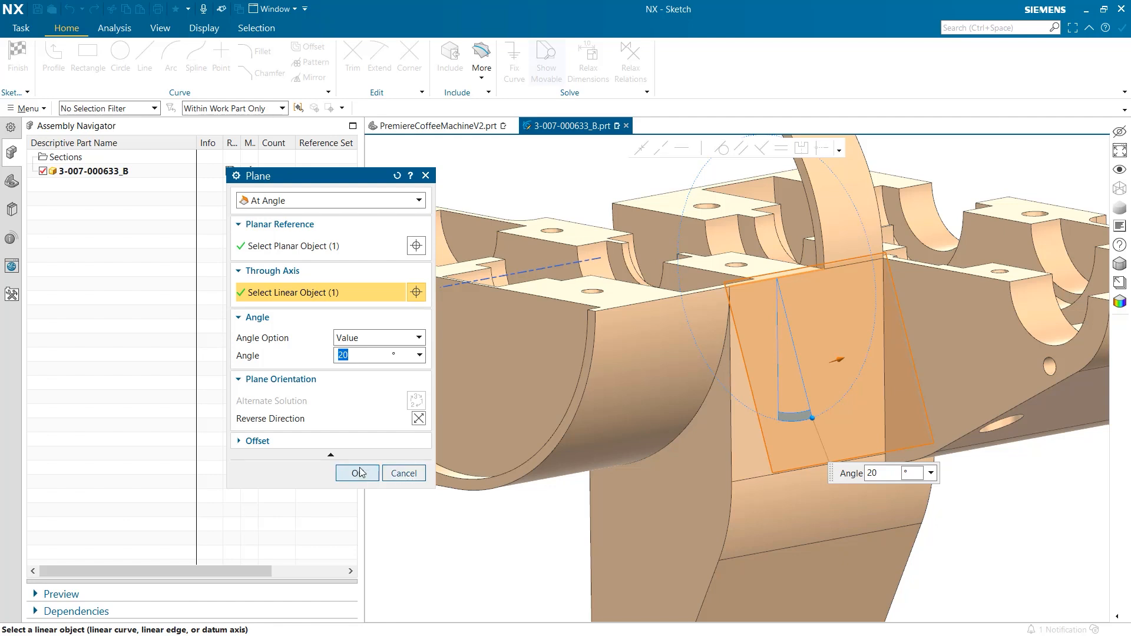
pyautogui.click(357, 473)
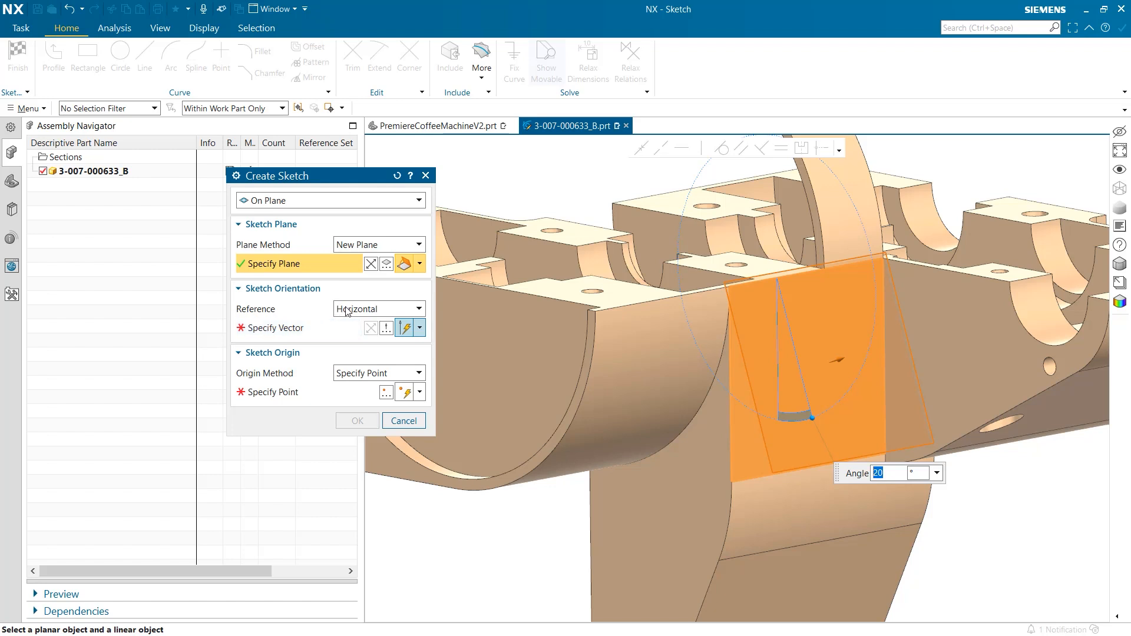
# Set the sketch's horizontal reference vector along the central face's upper edge, pointing toward the arched rib
pyautogui.click(278, 330)
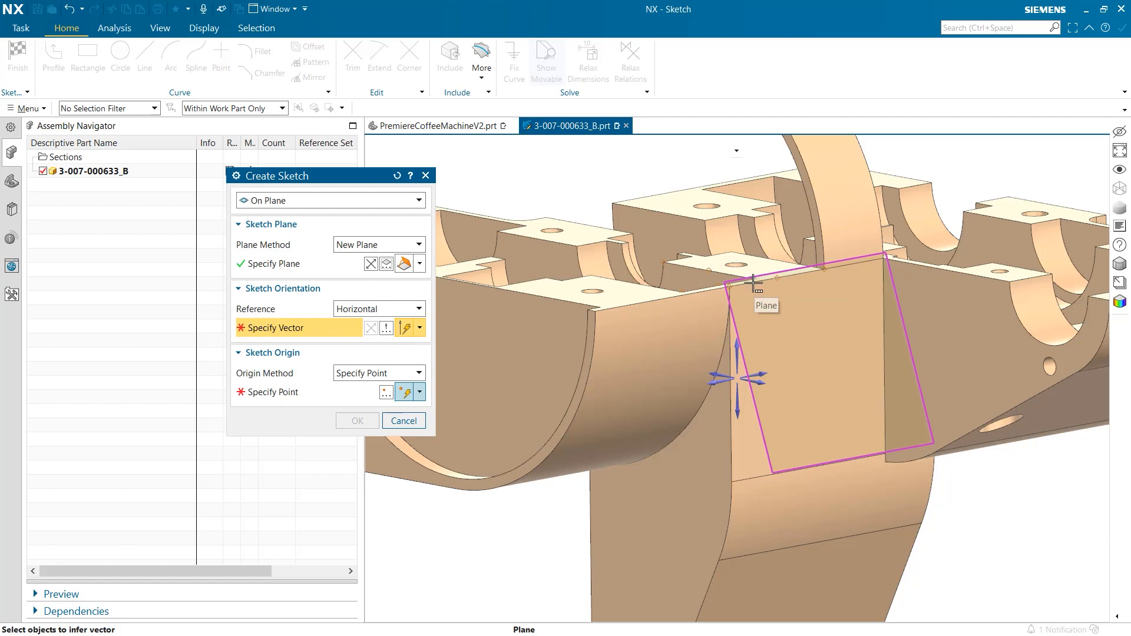
pyautogui.scroll(3, 754, 283)
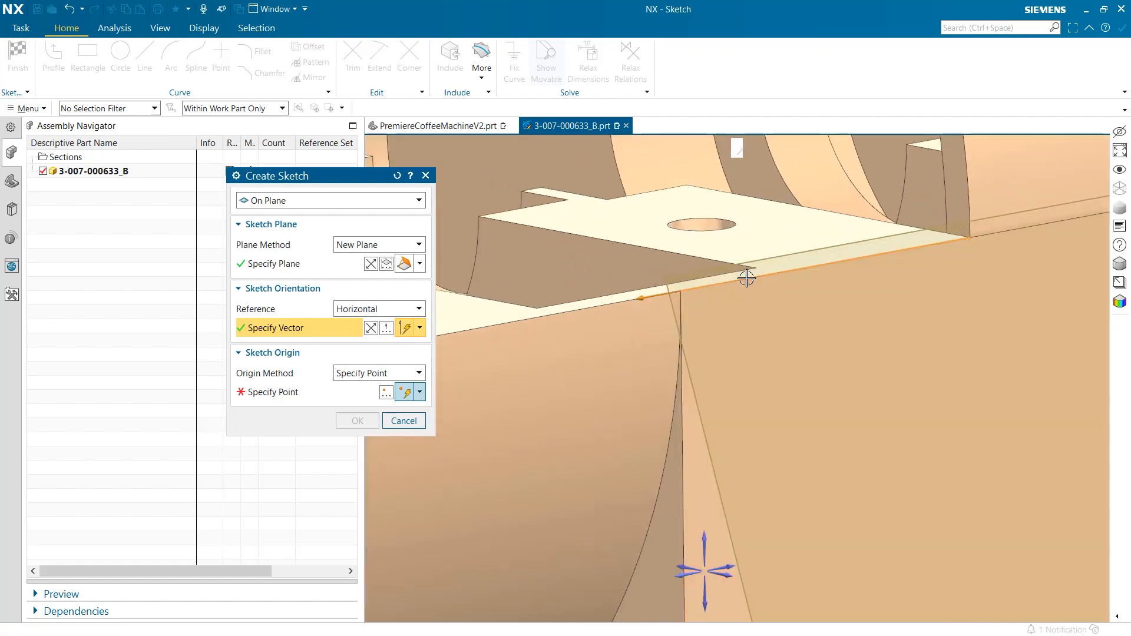
pyautogui.click(745, 275)
pyautogui.click(654, 295)
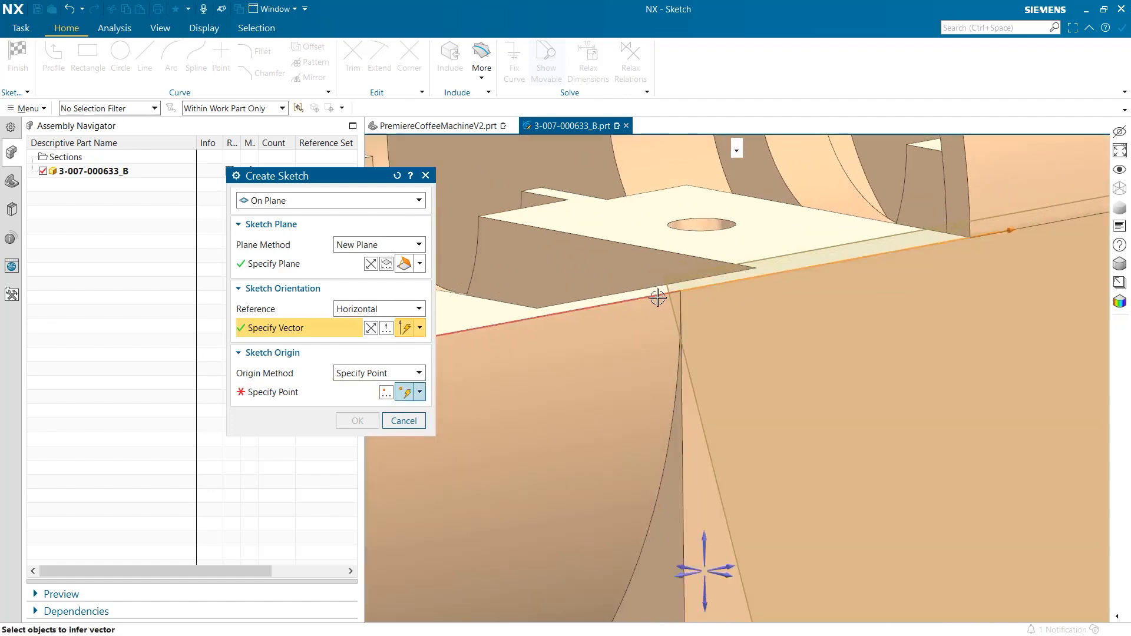
pyautogui.scroll(-5, 655, 294)
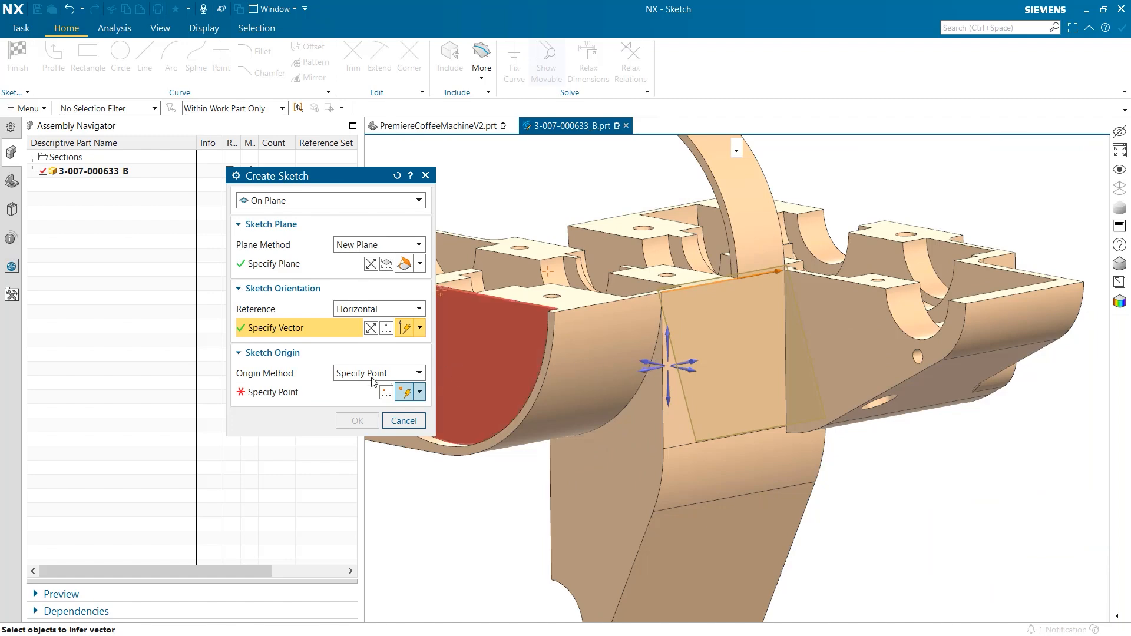
# Place the sketch origin at the left endpoint of the central face's upper edge and create the sketch
pyautogui.click(275, 391)
pyautogui.scroll(6, 639, 293)
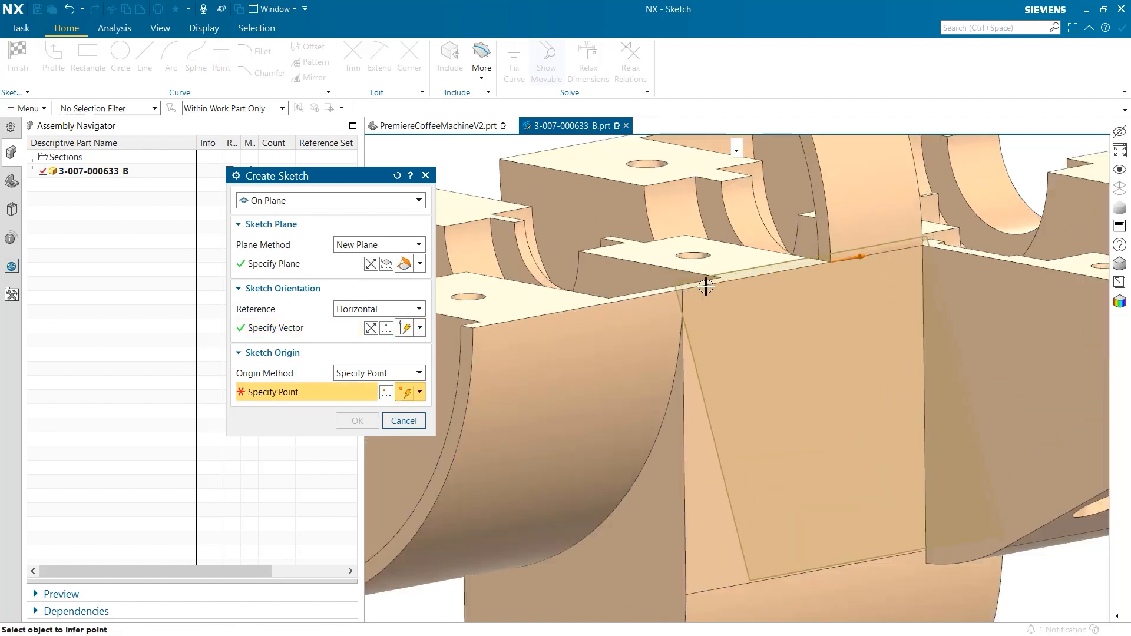
pyautogui.click(645, 296)
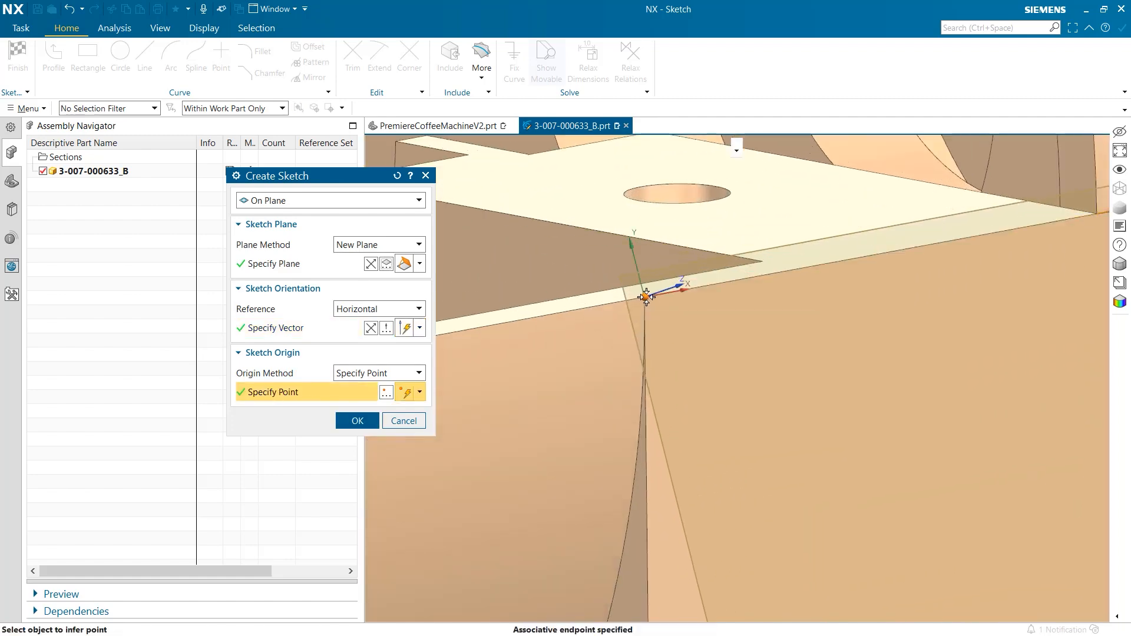
pyautogui.scroll(-5, 631, 325)
pyautogui.scroll(-3, 631, 324)
pyautogui.moveTo(758, 399); pyautogui.dragTo(718, 399, button='middle')
pyautogui.scroll(-2, 725, 392)
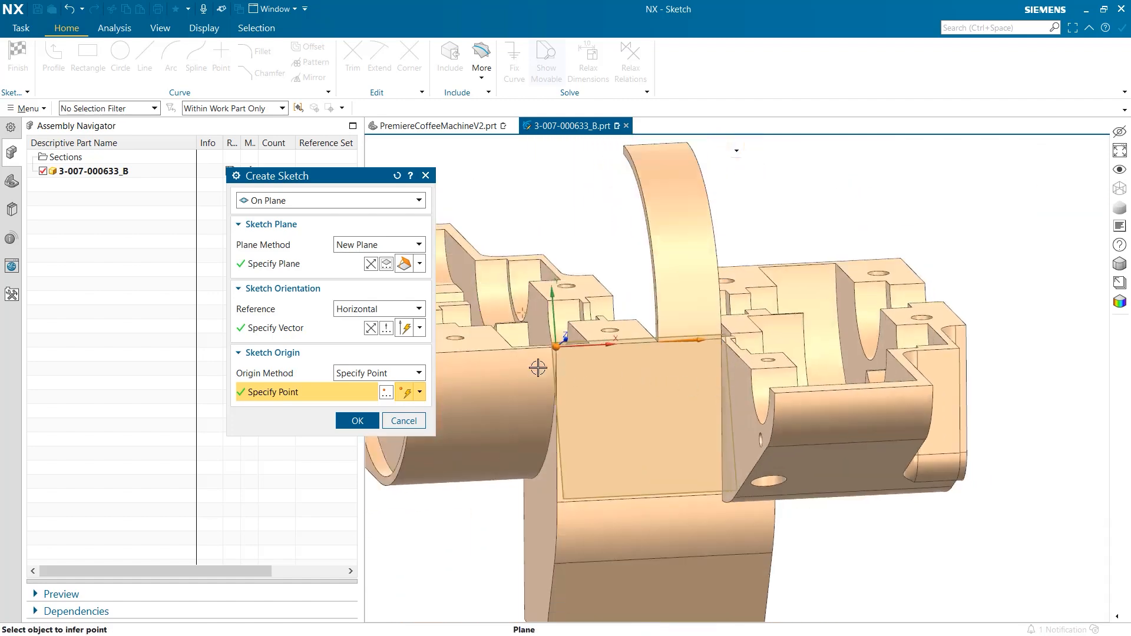
pyautogui.scroll(1, 539, 369)
pyautogui.click(356, 420)
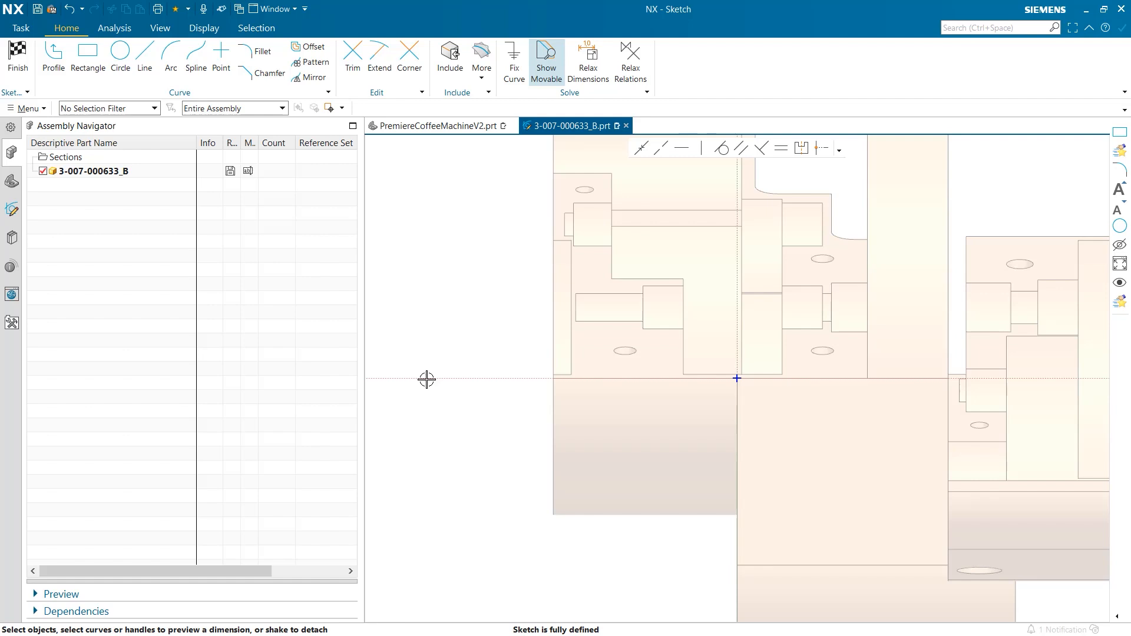
# Sketch a corner-to-corner rectangle about 12 by 6.5 mm on the central face, below the origin
pyautogui.click(86, 59)
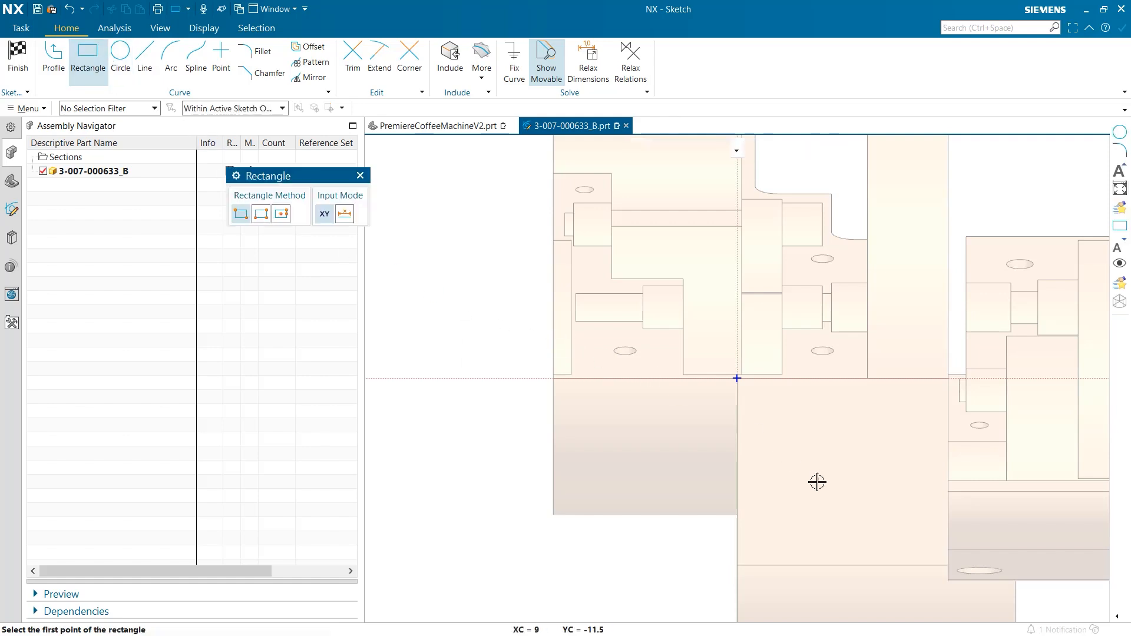
pyautogui.scroll(-2, 563, 385)
pyautogui.scroll(-2, 513, 346)
pyautogui.scroll(2, 714, 428)
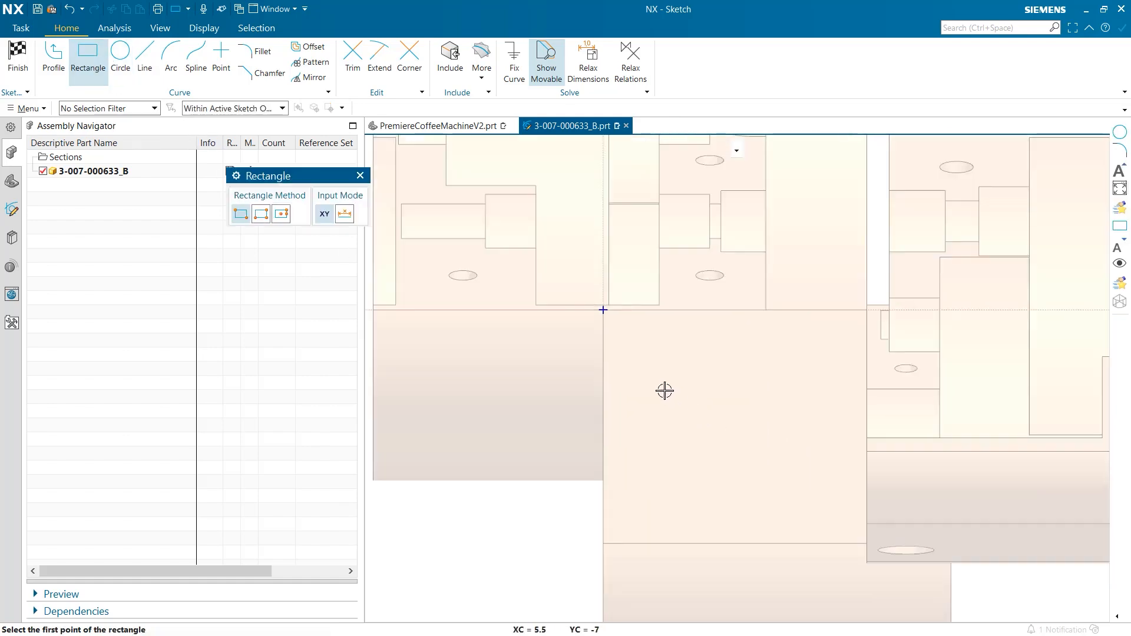
pyautogui.click(671, 371)
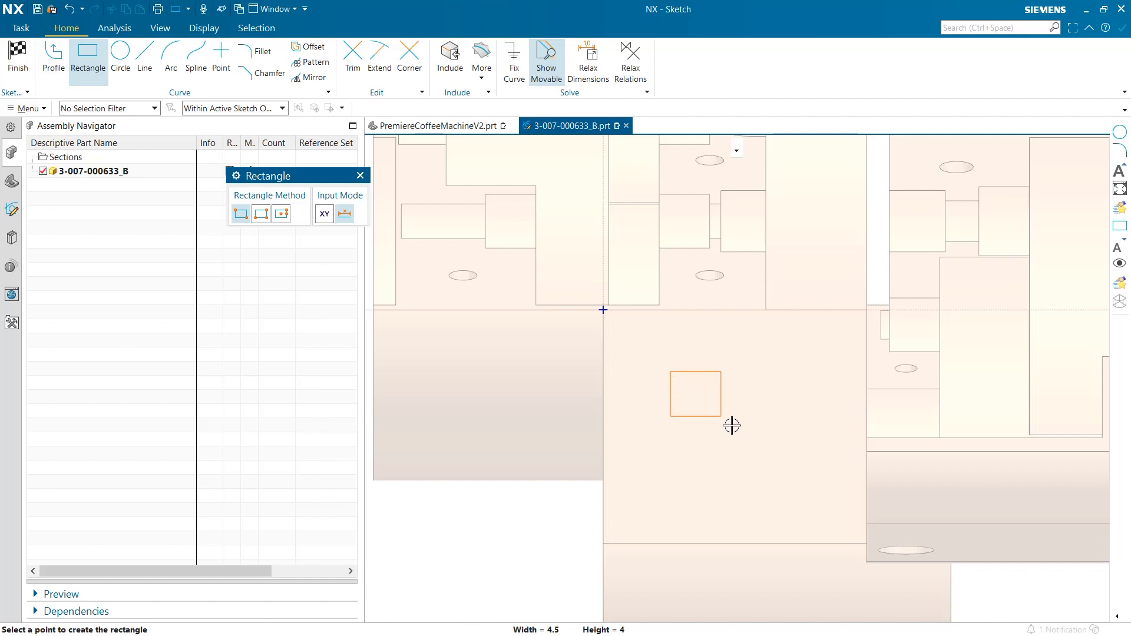
pyautogui.click(804, 447)
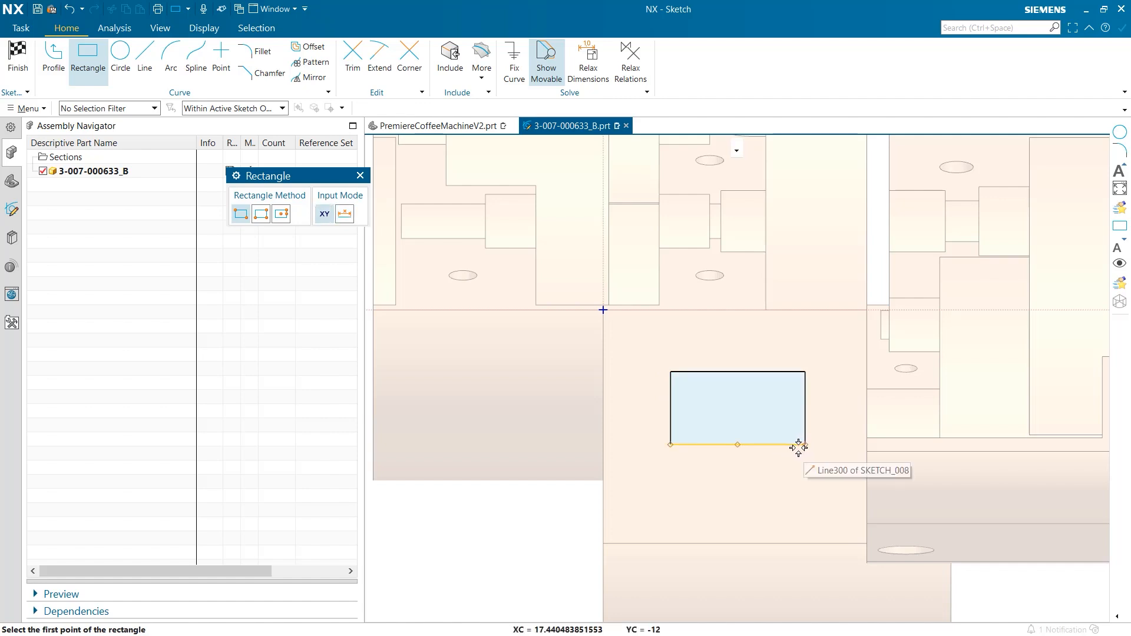
pyautogui.click(361, 175)
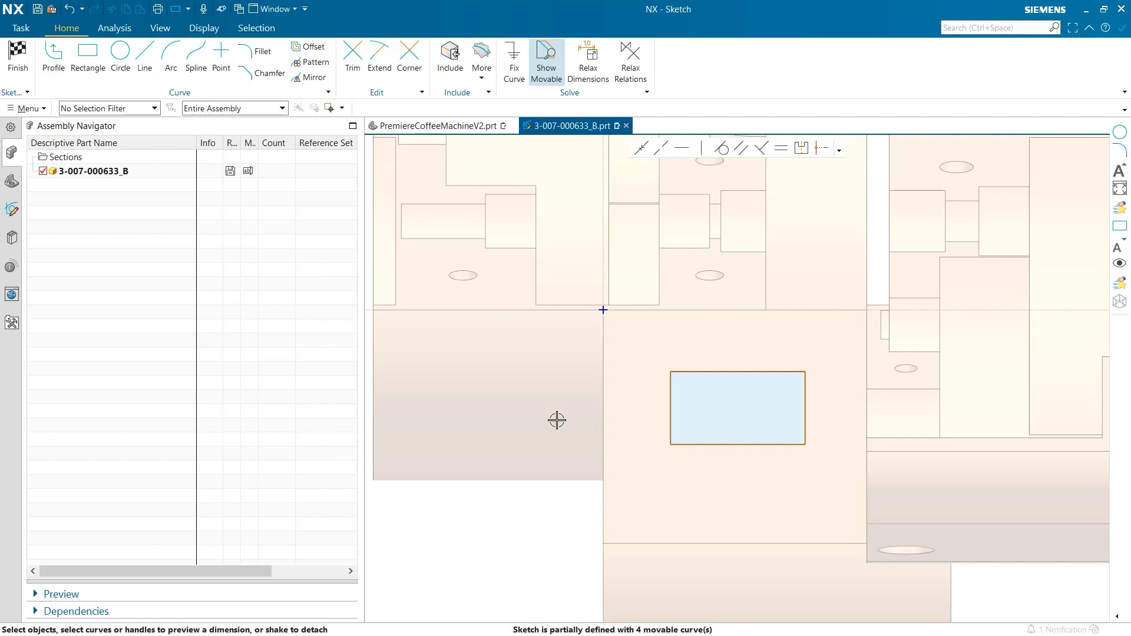
# Dimension the rectangle's upper edge to 16 mm without scaling the entire sketch
pyautogui.click(723, 370)
pyautogui.moveTo(725, 358); pyautogui.dragTo(723, 340)
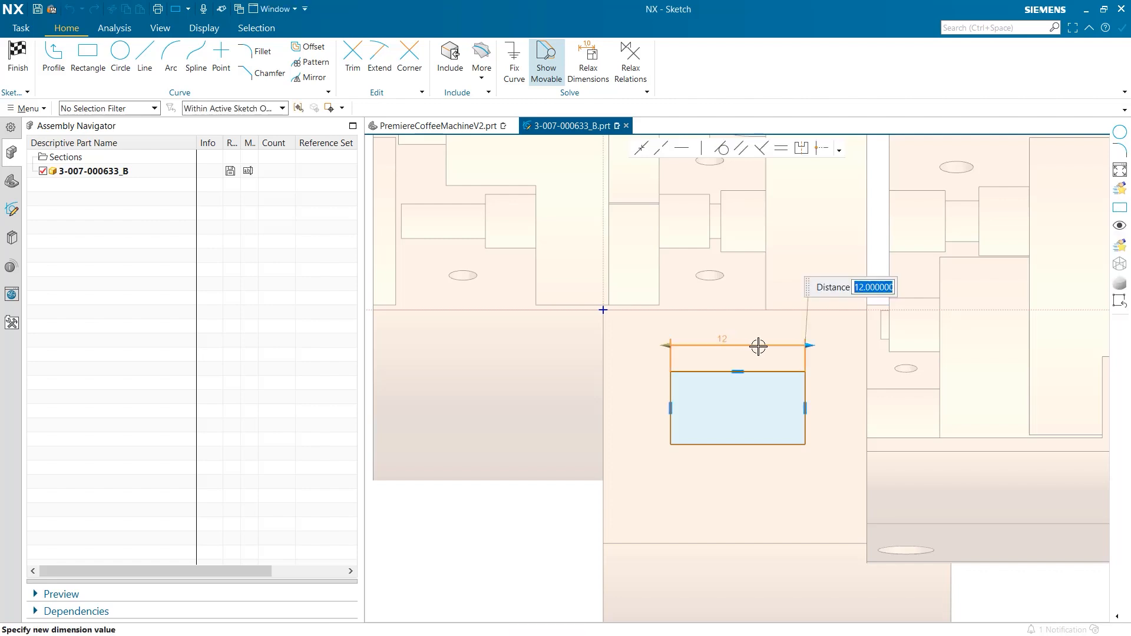
pyautogui.write('16')
pyautogui.press('Return')
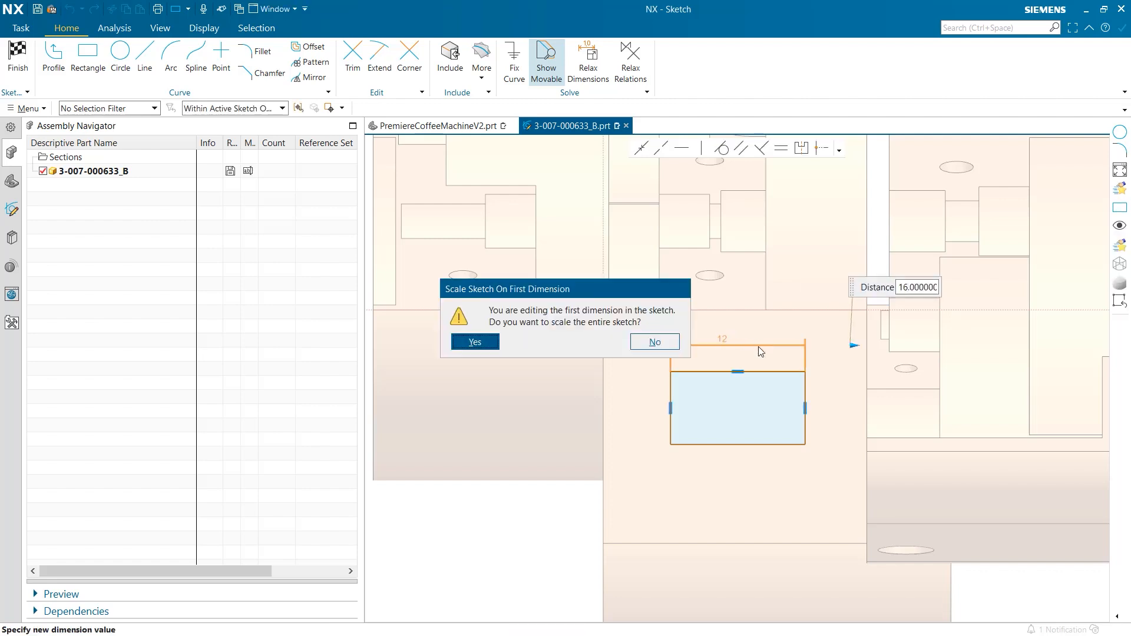
pyautogui.click(653, 342)
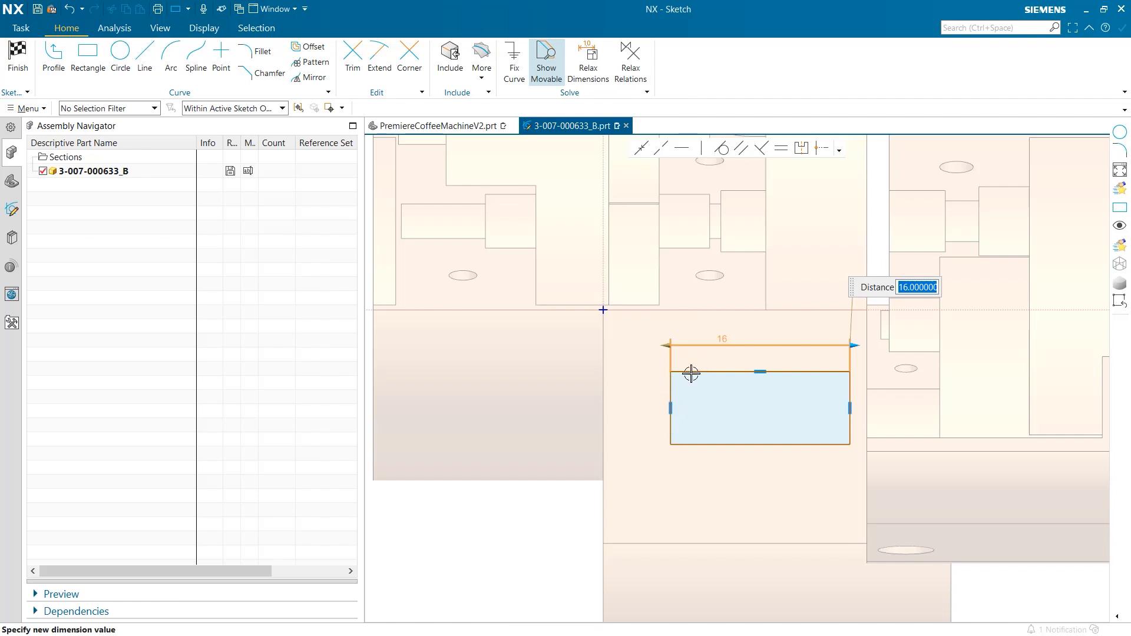
pyautogui.click(707, 348)
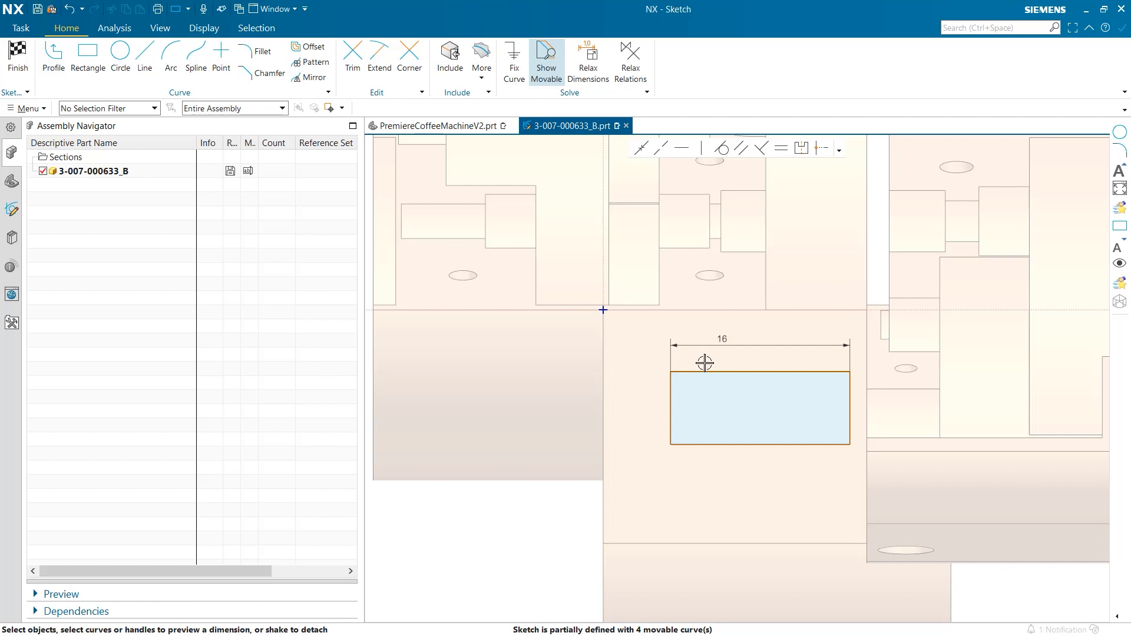
# Dimension the rectangle's height to 10 mm
pyautogui.click(695, 371)
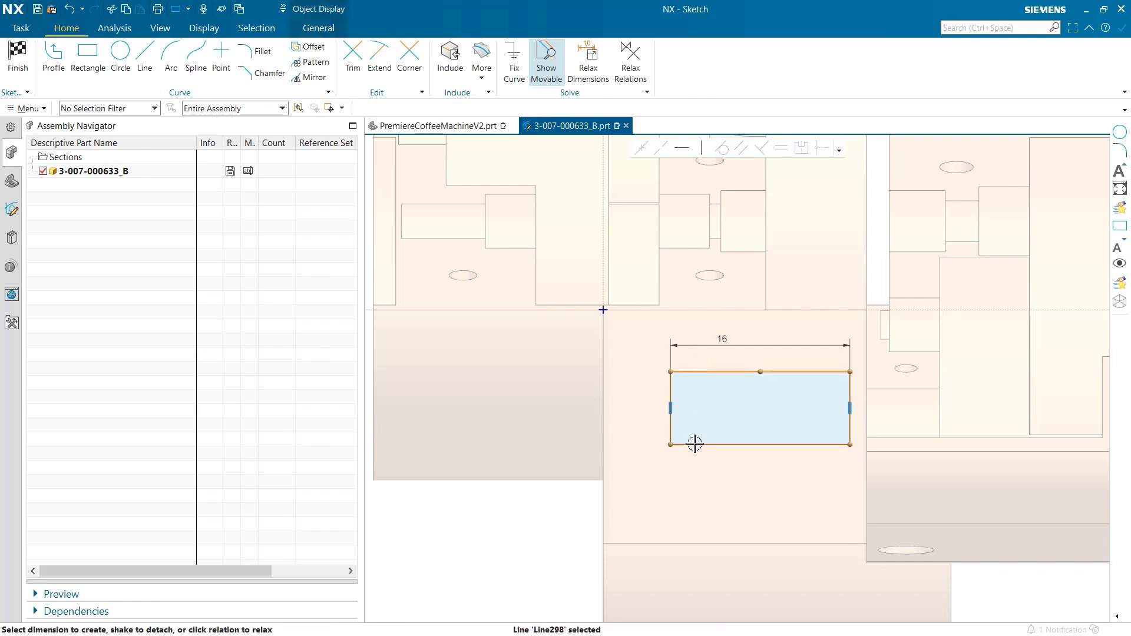
pyautogui.click(671, 408)
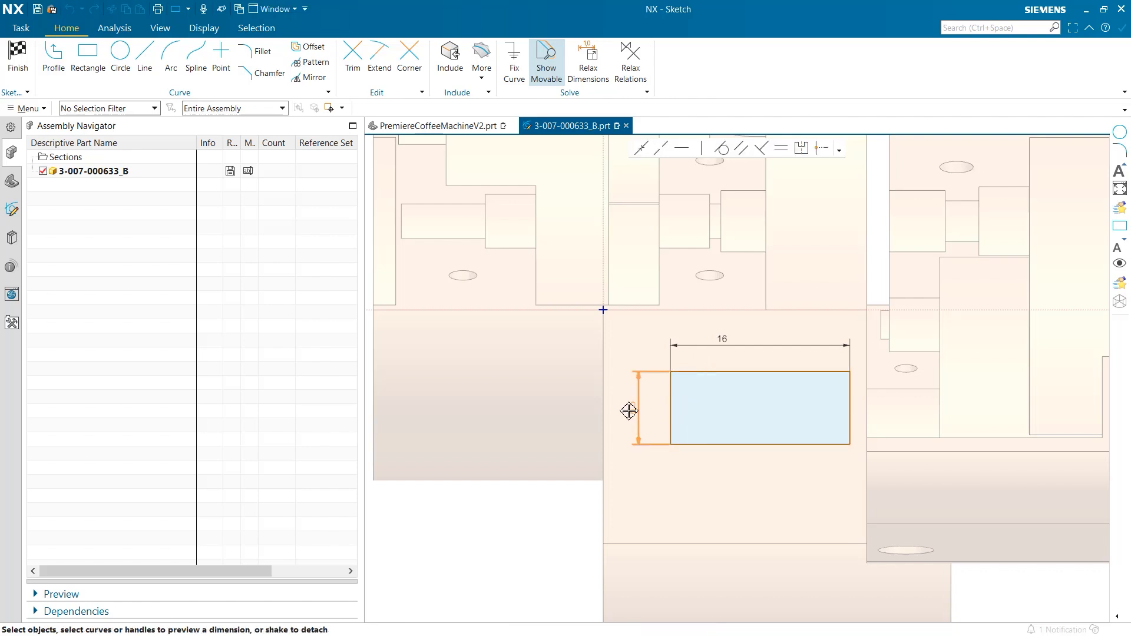
pyautogui.click(630, 410)
pyautogui.write('10')
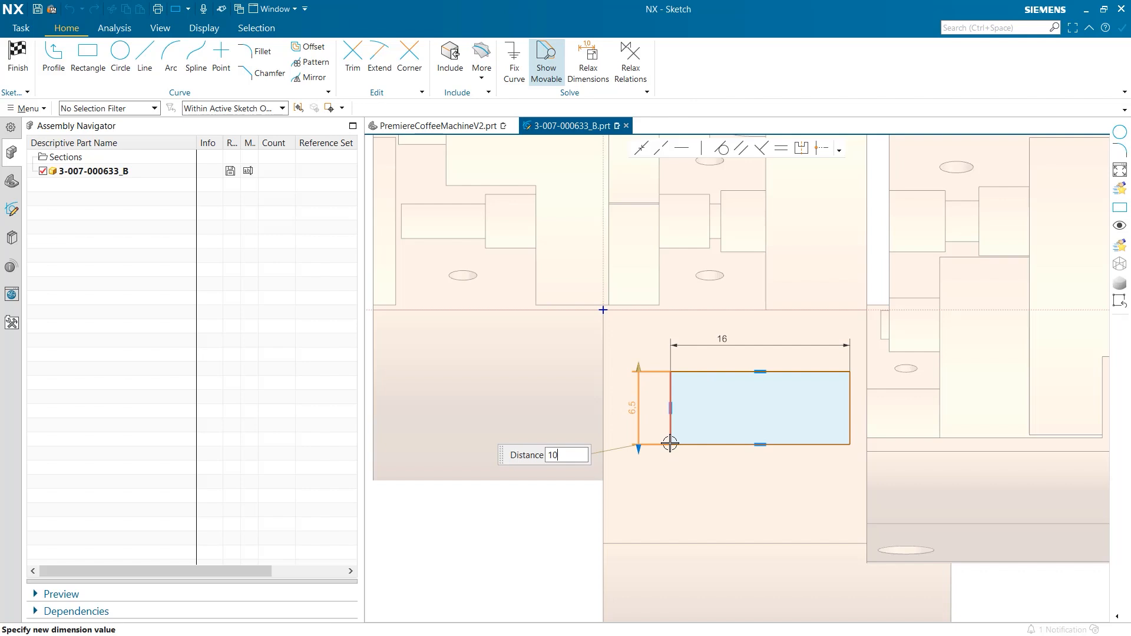
pyautogui.press('Return')
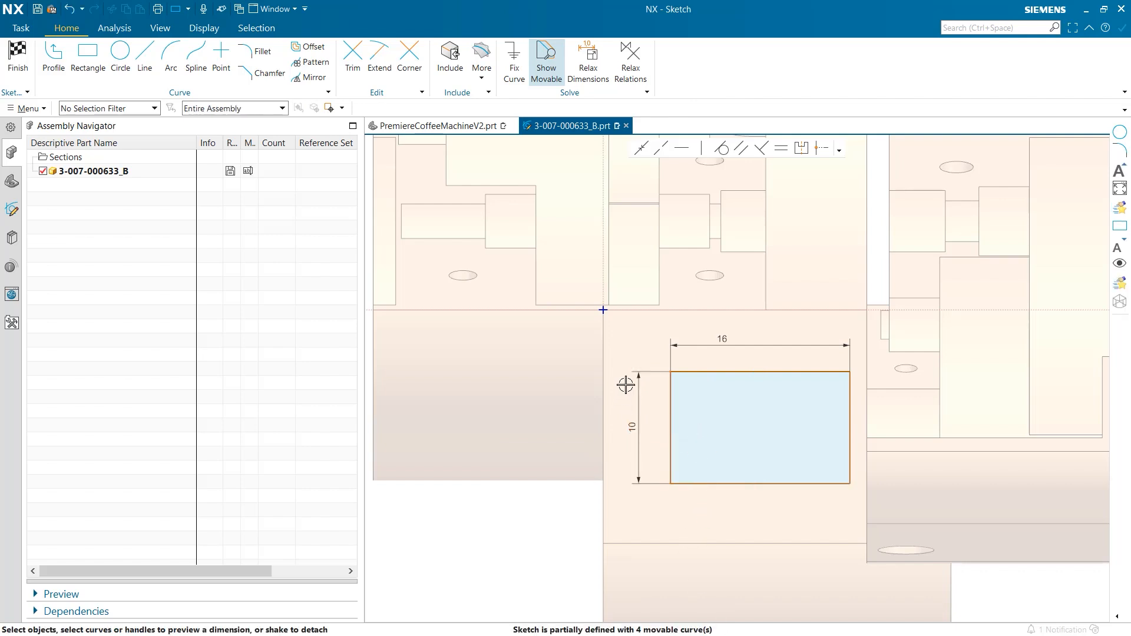
# Dimension the distance from the sketch's horizontal axis to the rectangle's upper edge as 4 mm
pyautogui.click(695, 371)
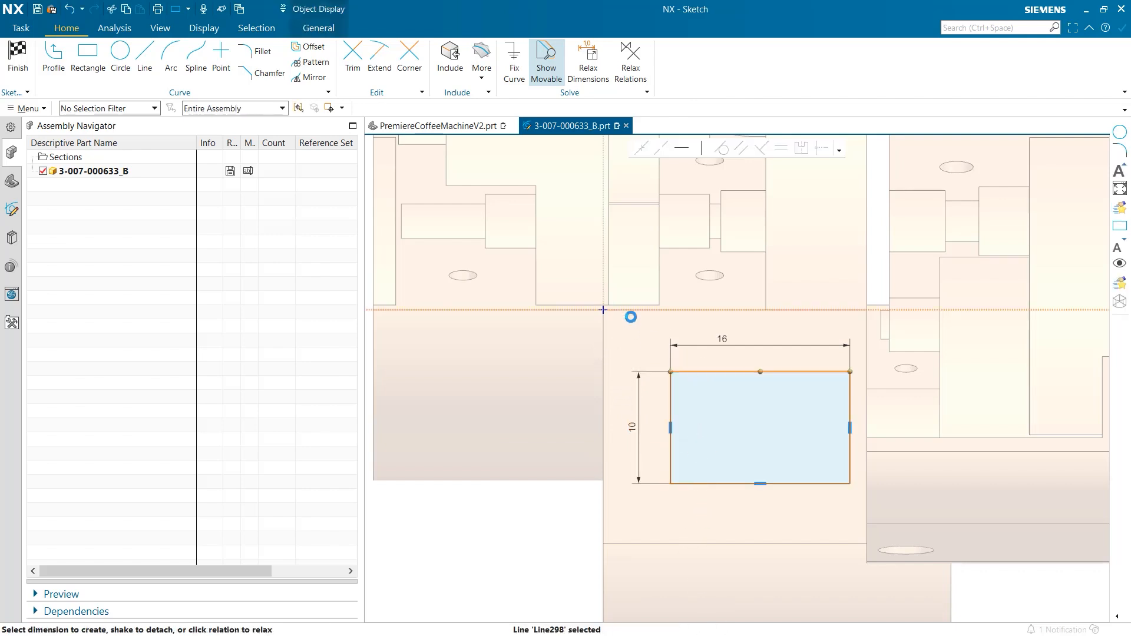
pyautogui.click(630, 317)
pyautogui.click(638, 352)
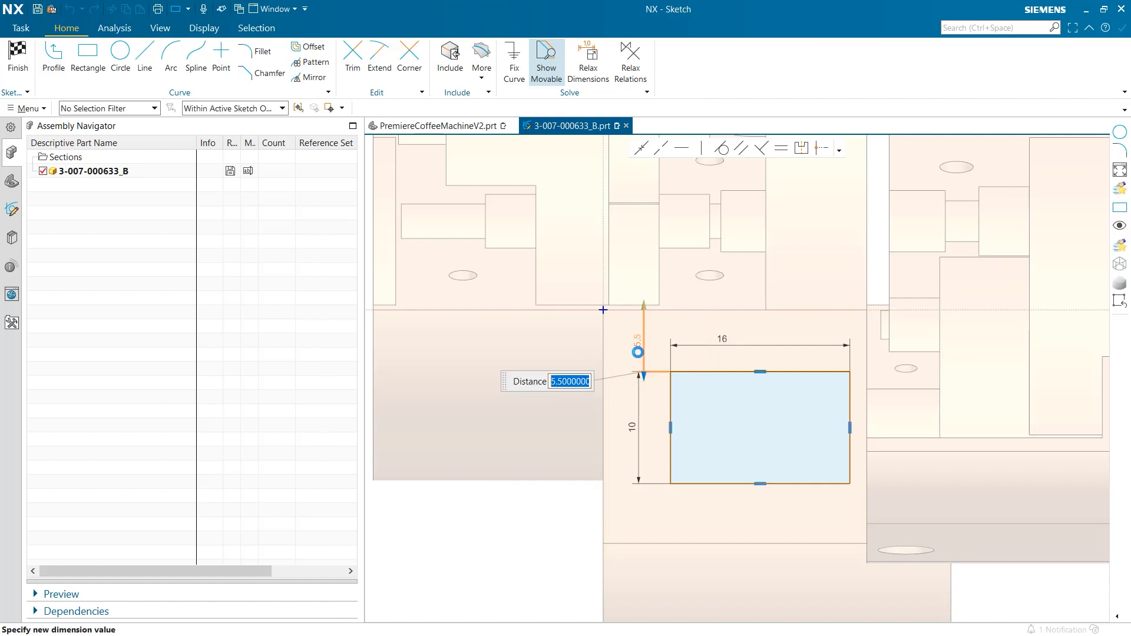
pyautogui.write('4')
pyautogui.press('Return')
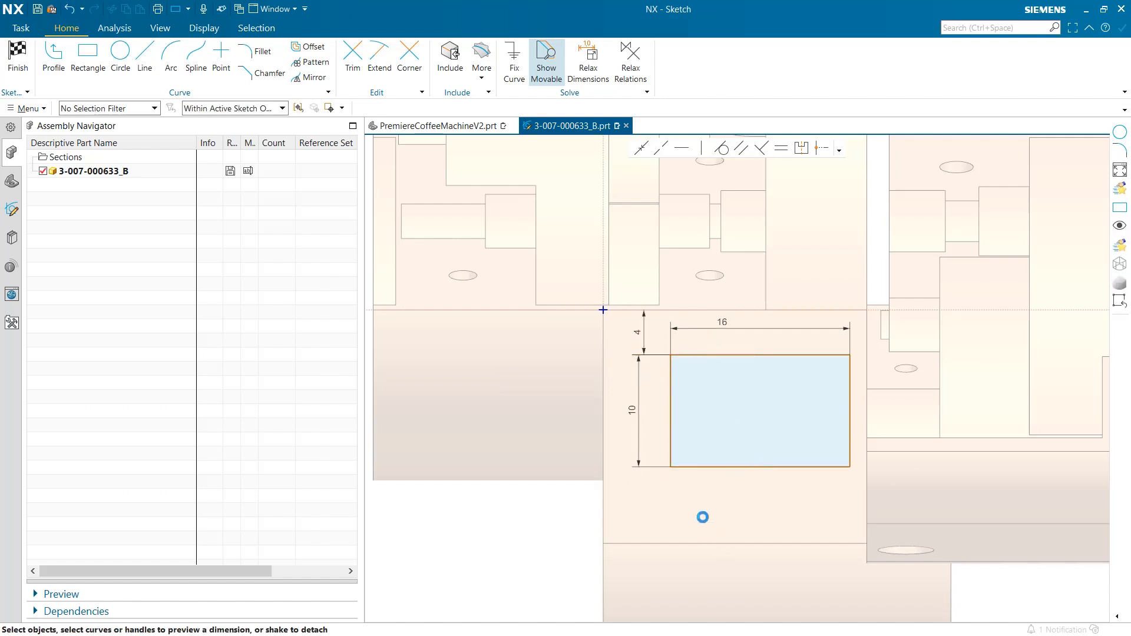
# Dimension the distance from the sketch's vertical axis to the rectangle's left edge as 4 mm
pyautogui.click(671, 425)
pyautogui.click(602, 429)
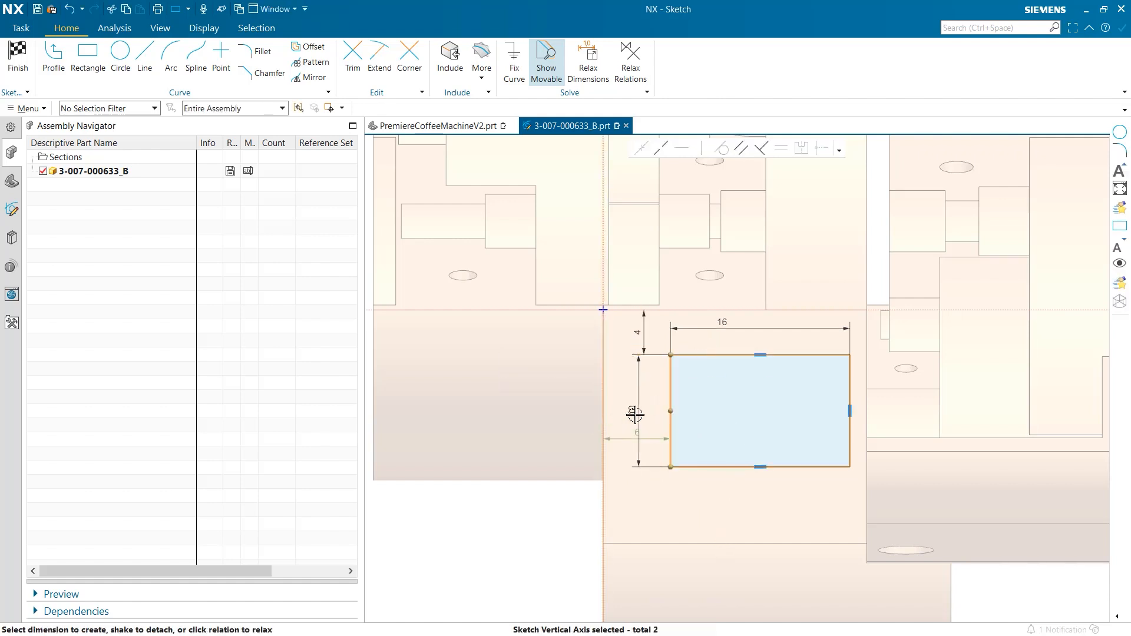
pyautogui.click(639, 294)
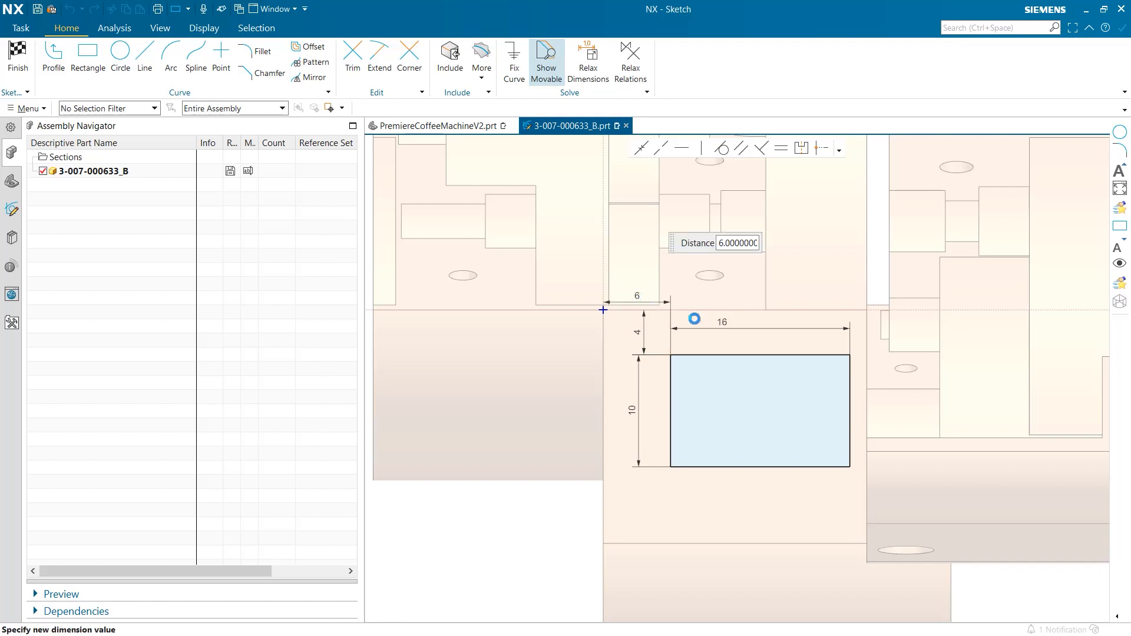
pyautogui.write('4')
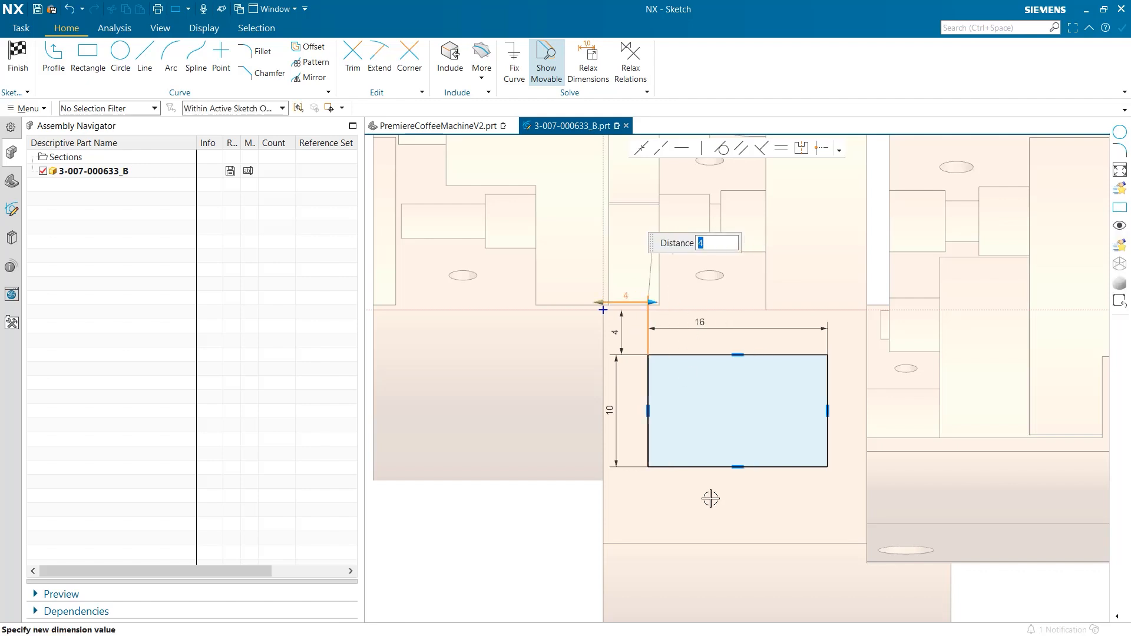
pyautogui.press('Return')
# Sketch a circle about 3.3 mm in diameter in the left half of the rectangle
pyautogui.click(121, 59)
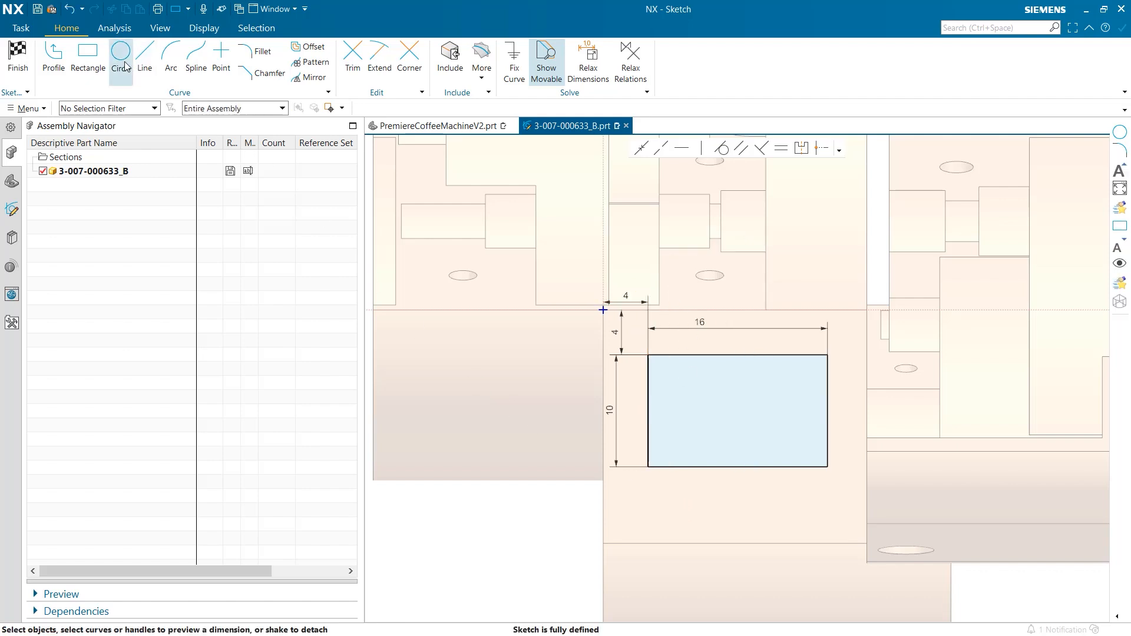
pyautogui.scroll(3, 731, 433)
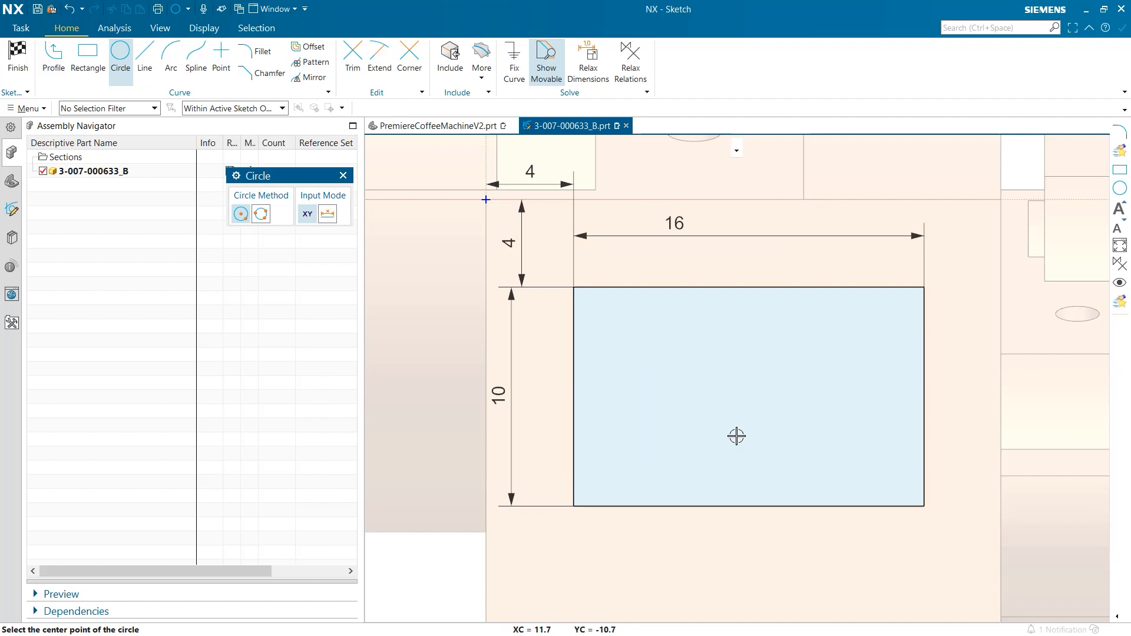
pyautogui.click(662, 391)
pyautogui.click(695, 411)
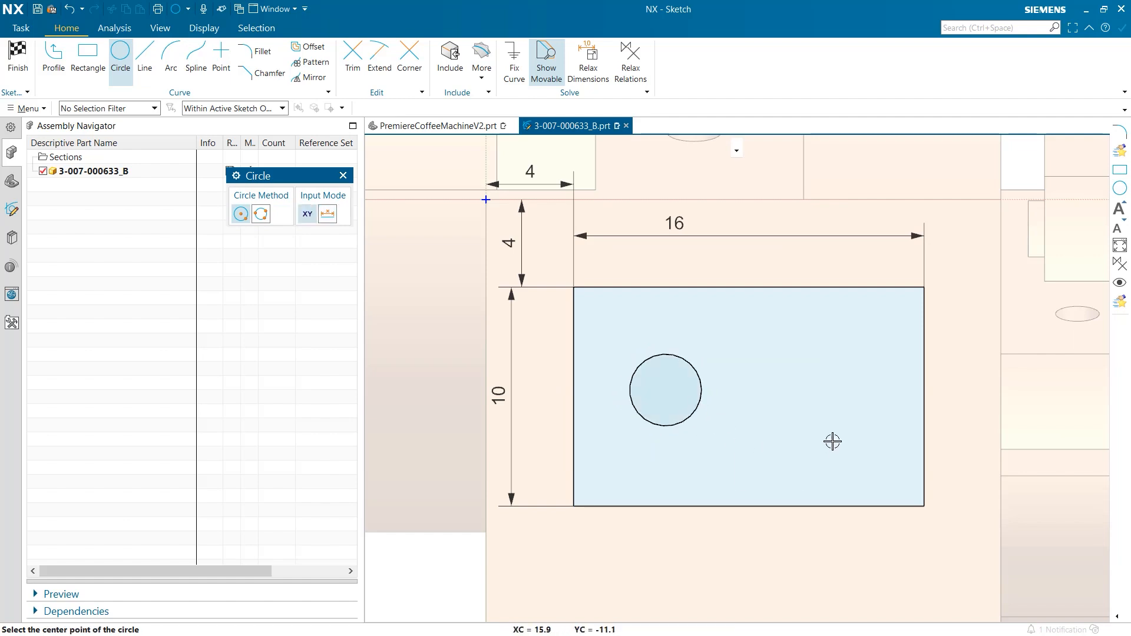
pyautogui.click(343, 176)
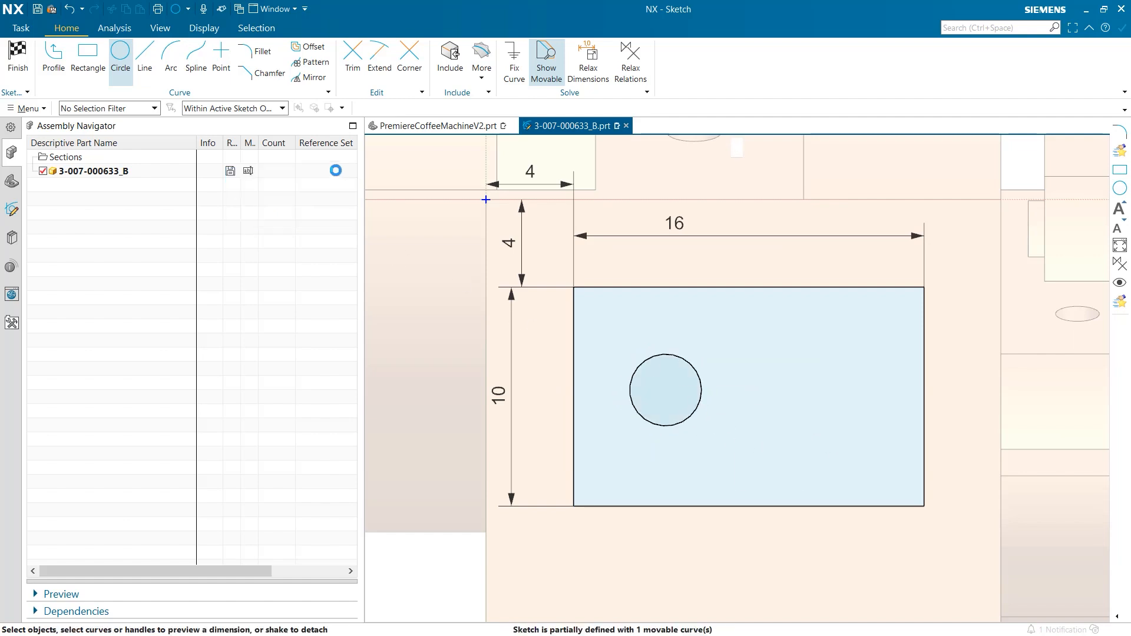
# Draw an 8 mm horizontal line from the circle's center toward the rectangle's right edge
pyautogui.click(145, 59)
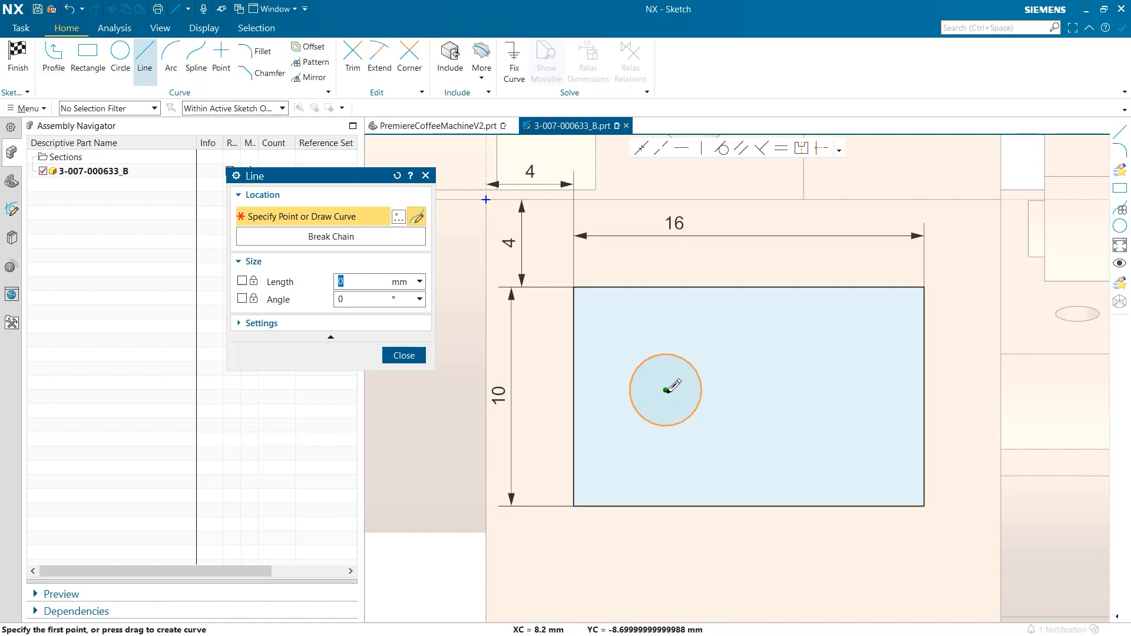
pyautogui.click(665, 390)
pyautogui.write('8')
pyautogui.press('Tab')
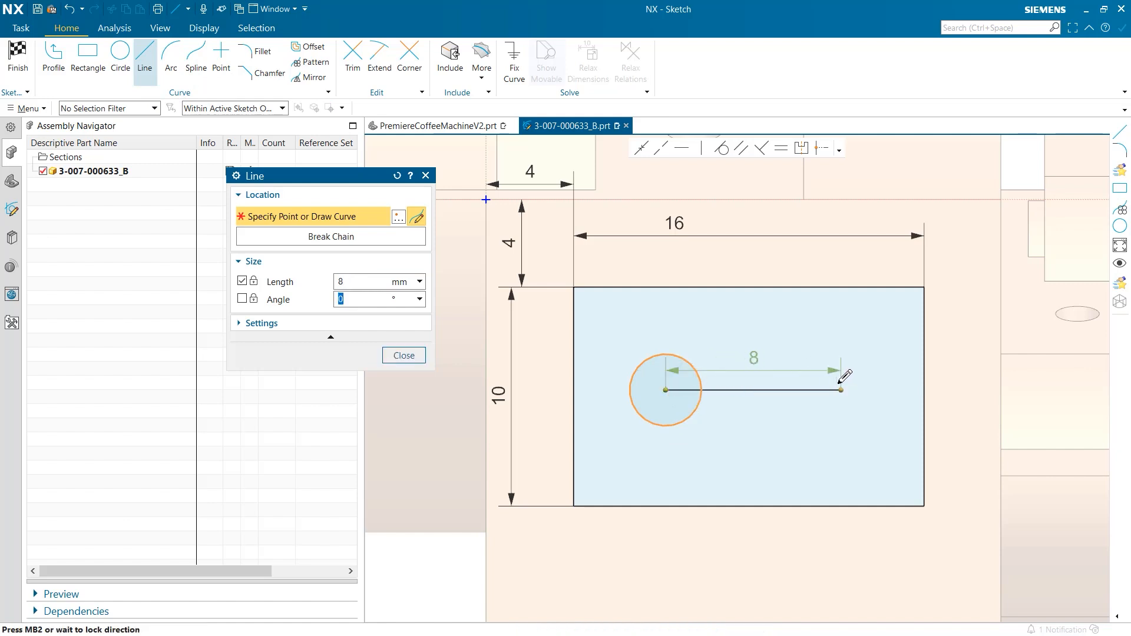
pyautogui.click(840, 389)
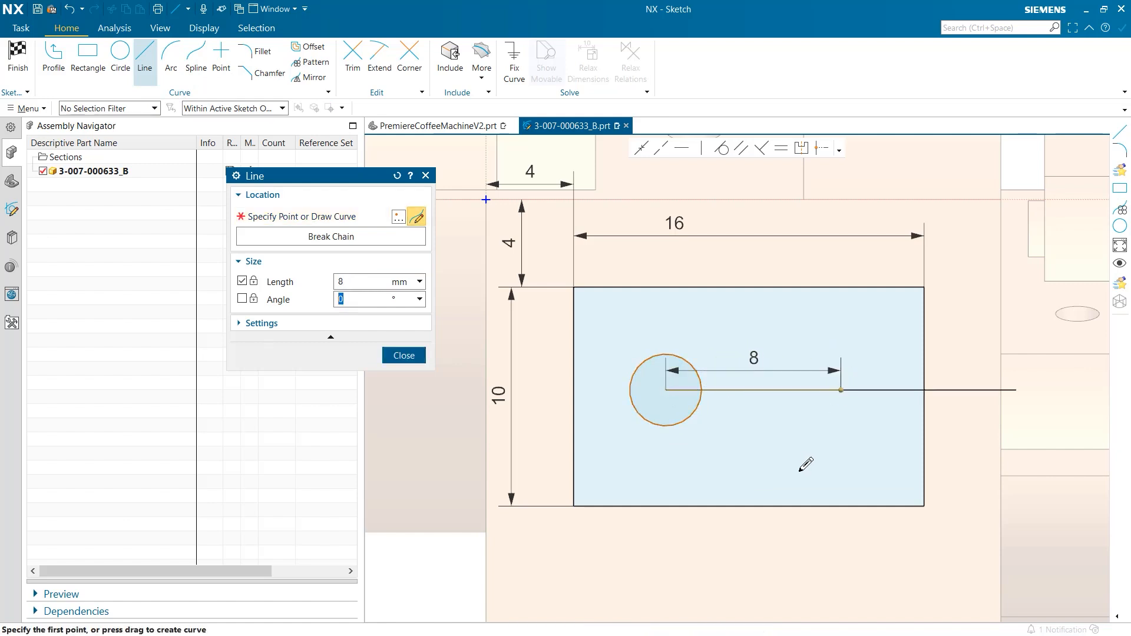
pyautogui.click(403, 354)
# Sketch a second circle about 3.4 mm in diameter at the line's right endpoint and convert the line to reference
pyautogui.click(121, 59)
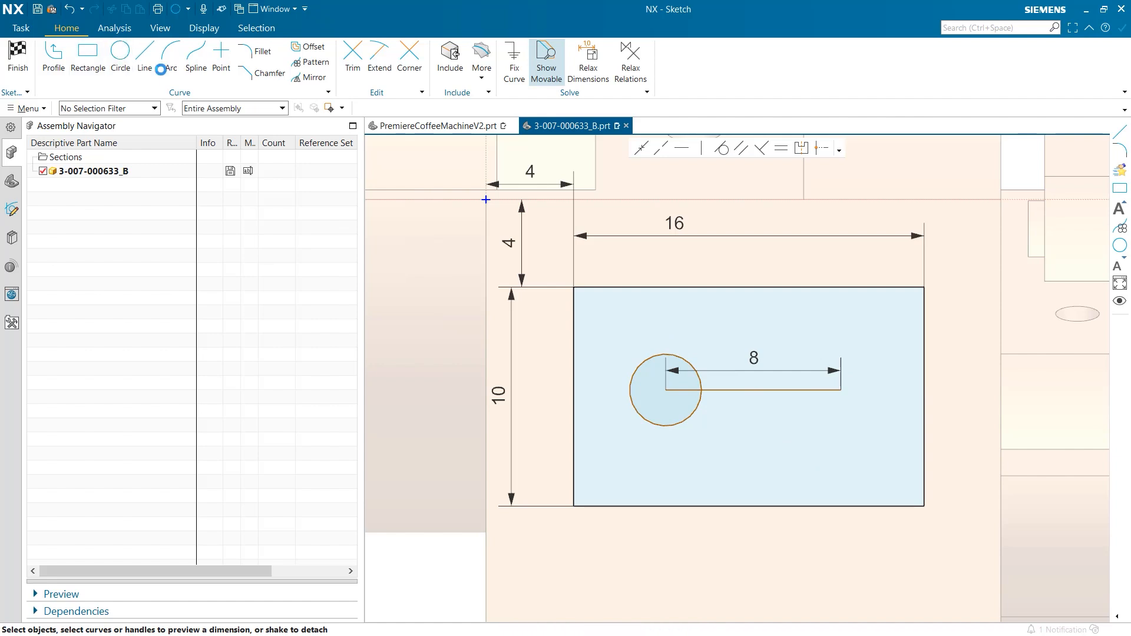
pyautogui.click(841, 390)
pyautogui.click(876, 375)
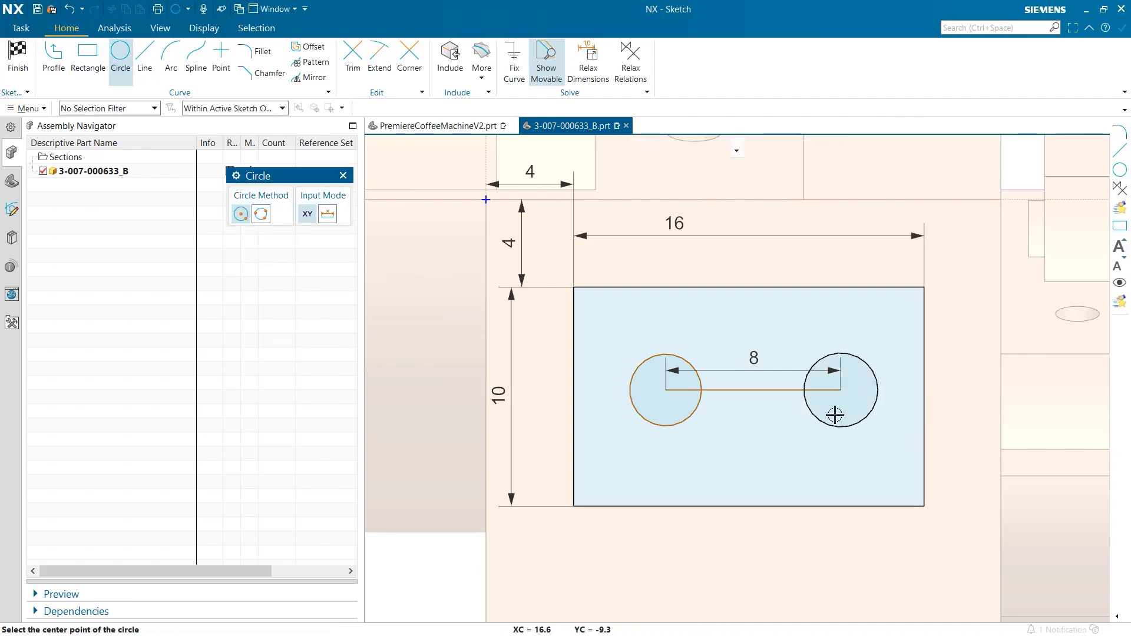
pyautogui.click(343, 176)
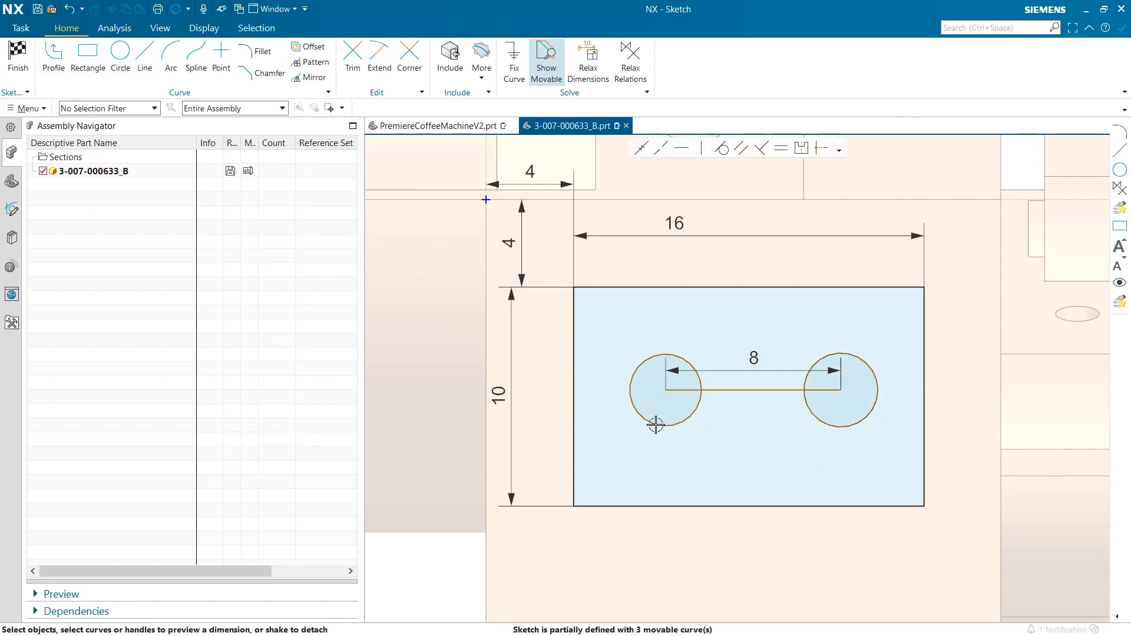
pyautogui.rightClick(737, 389)
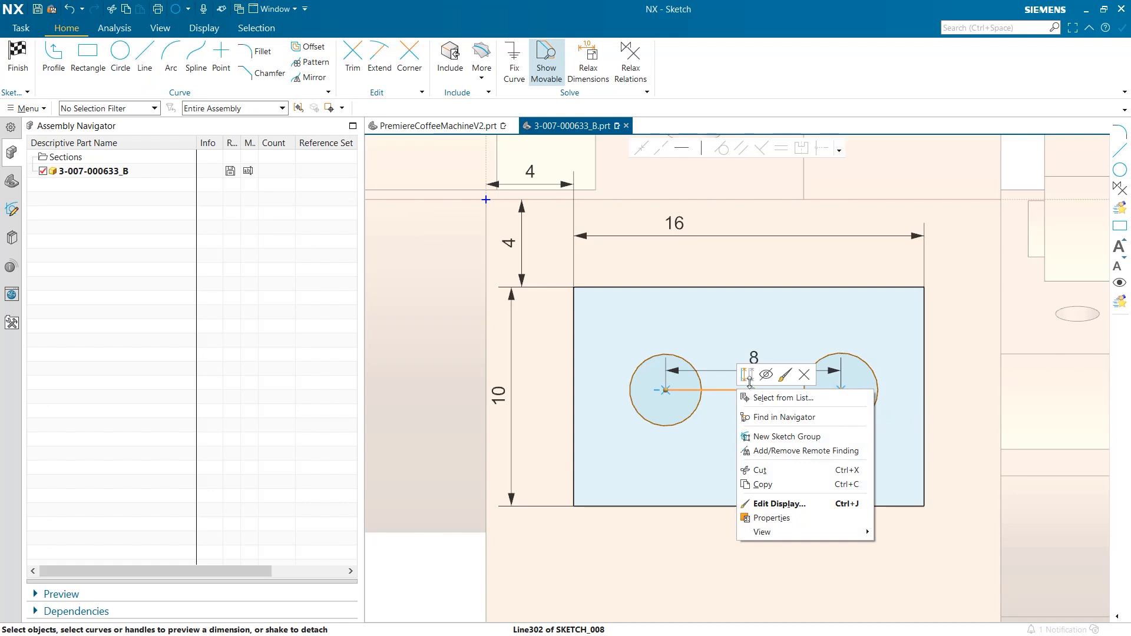
pyautogui.click(747, 376)
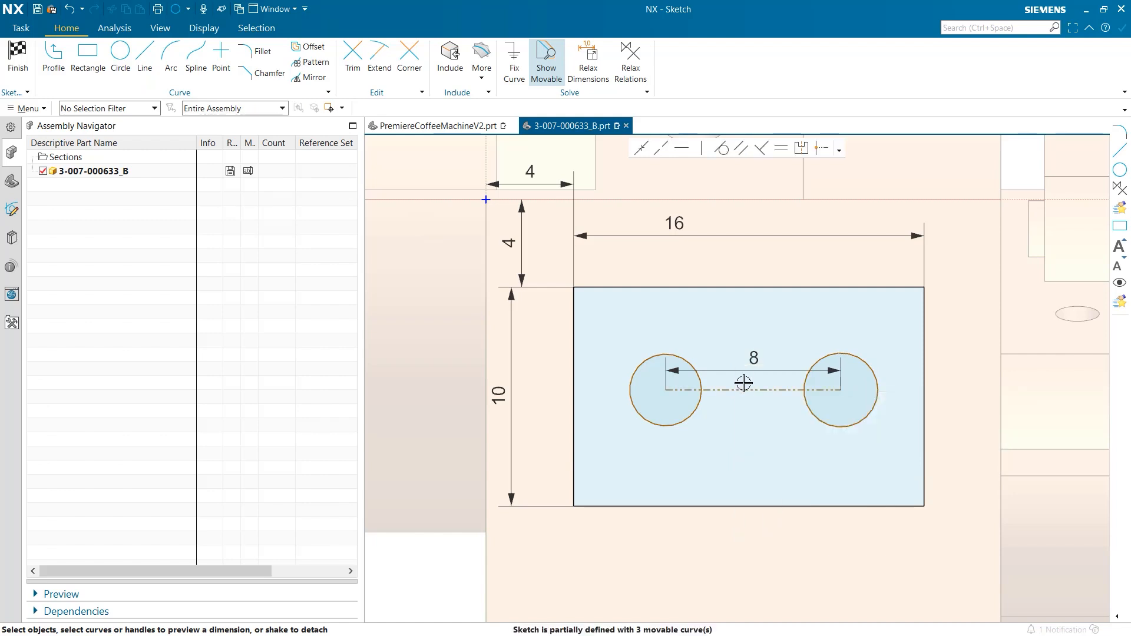
# Dimension both circles to a 3 mm diameter and place the right circle's label below it, inside the rectangle
pyautogui.click(691, 416)
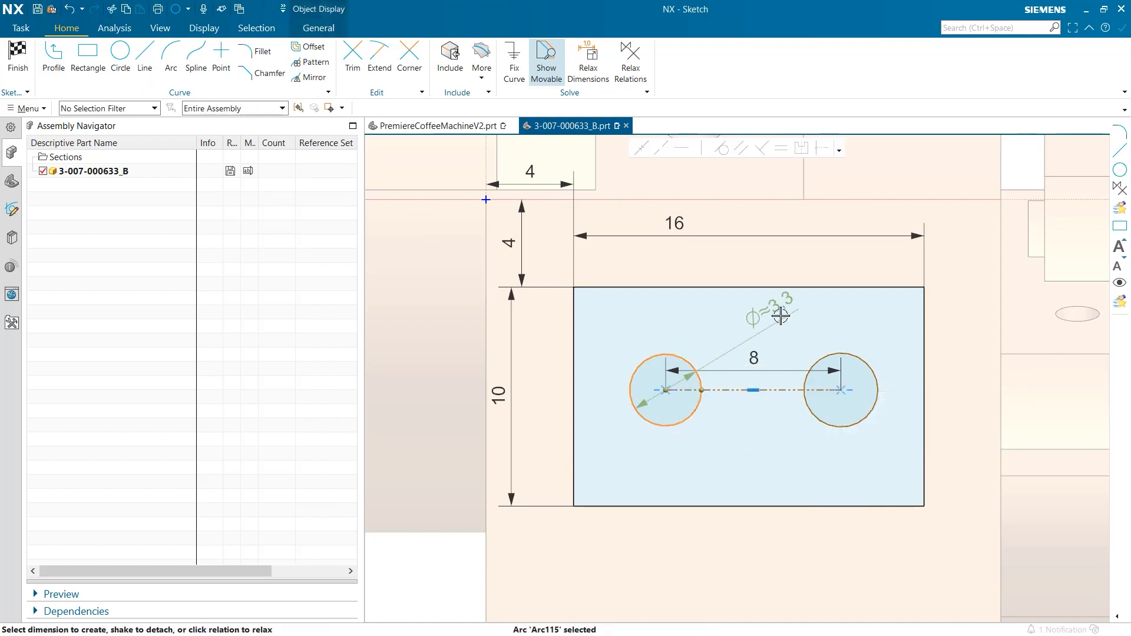
pyautogui.click(730, 446)
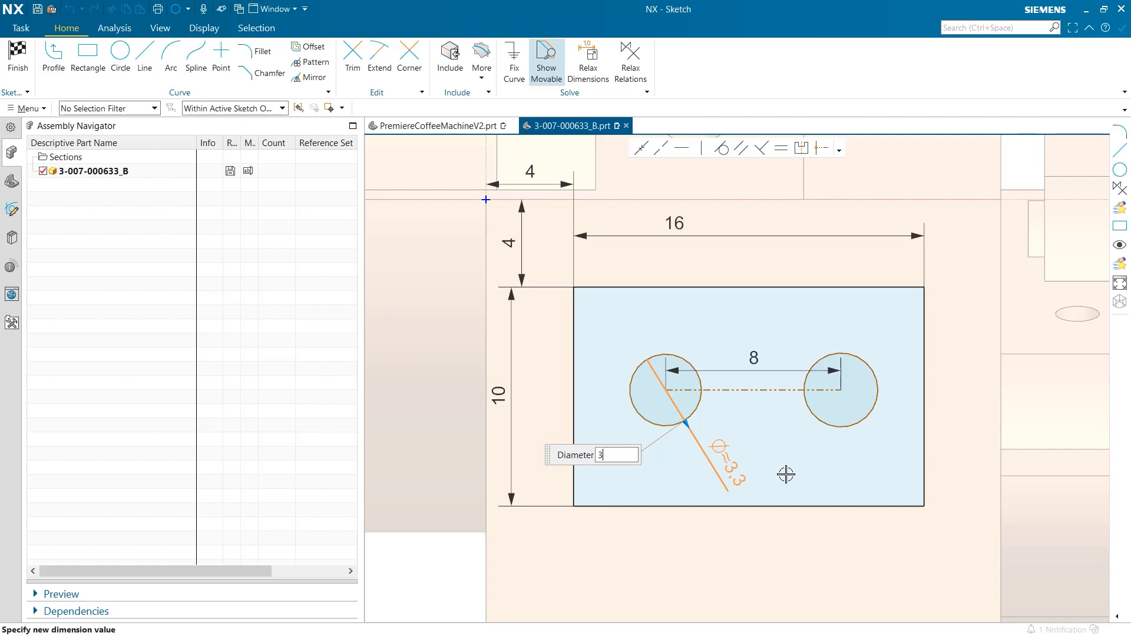
pyautogui.press('Return')
pyautogui.click(861, 420)
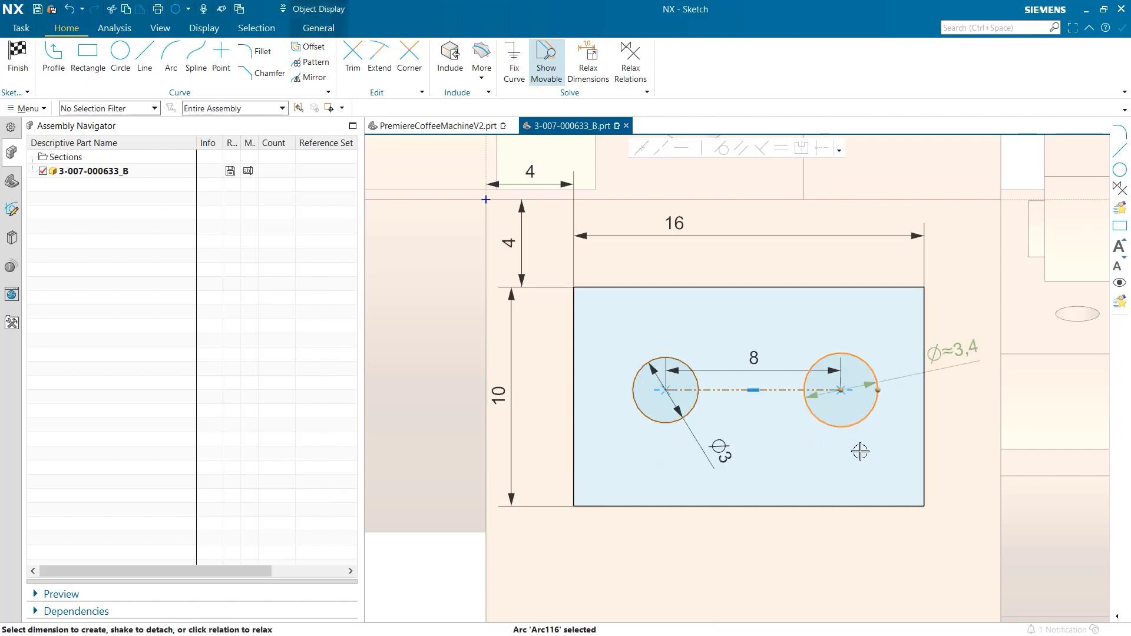
pyautogui.click(955, 351)
pyautogui.write('3')
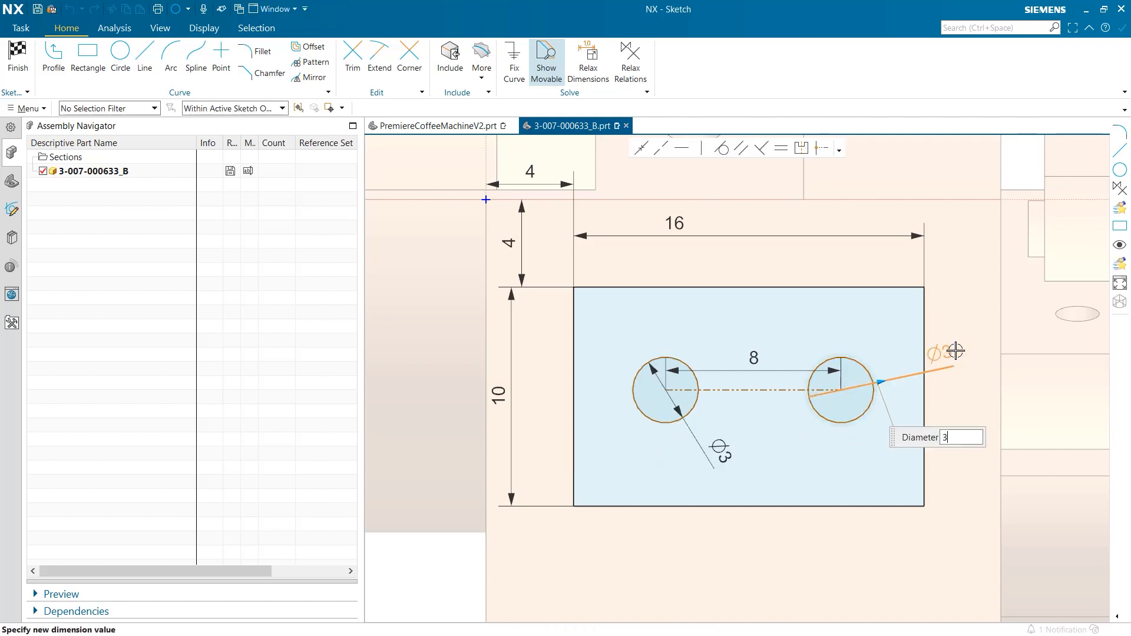
pyautogui.press('Return')
pyautogui.moveTo(938, 354); pyautogui.dragTo(875, 441)
# Dimension the distance from the rectangle's upper edge to the reference line as 5 mm
pyautogui.click(692, 287)
pyautogui.click(724, 390)
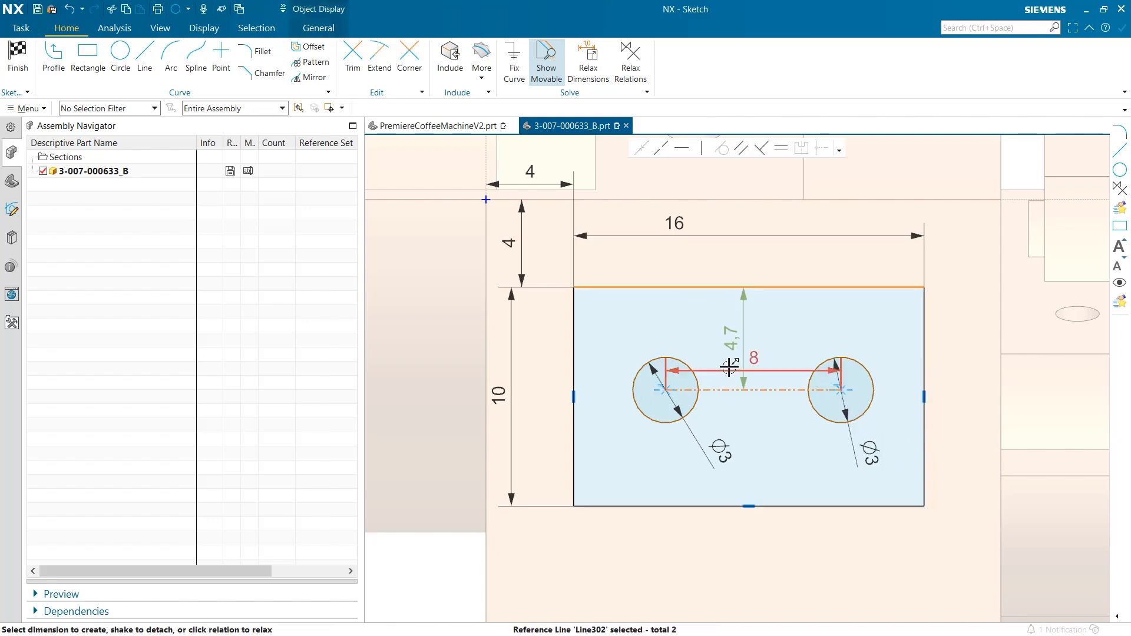
pyautogui.click(598, 362)
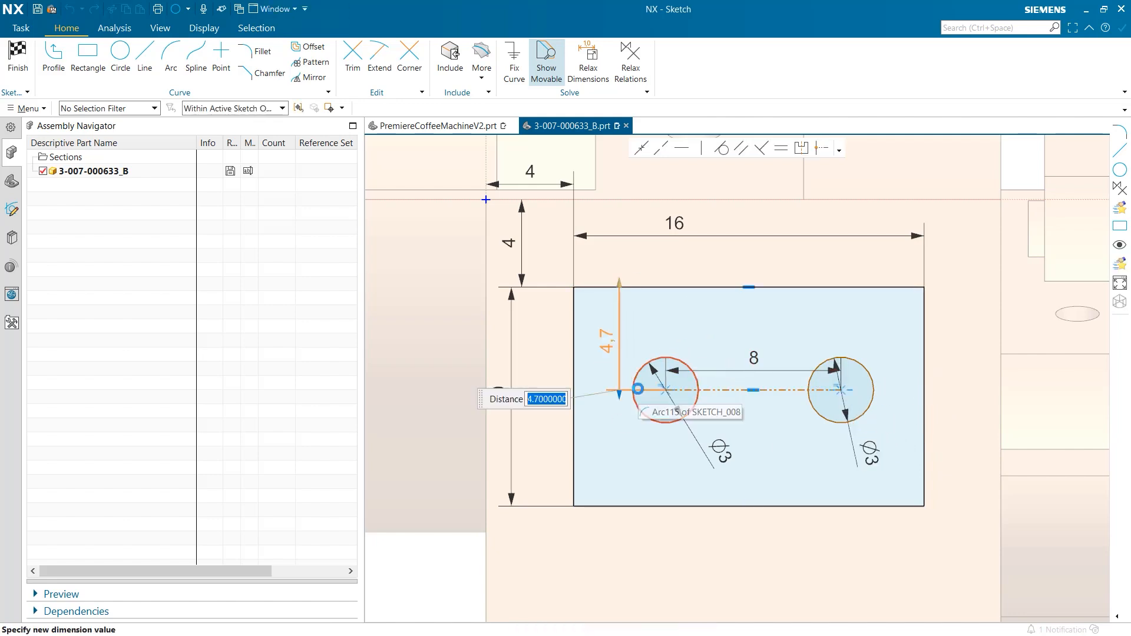
pyautogui.write('5')
pyautogui.press('Return')
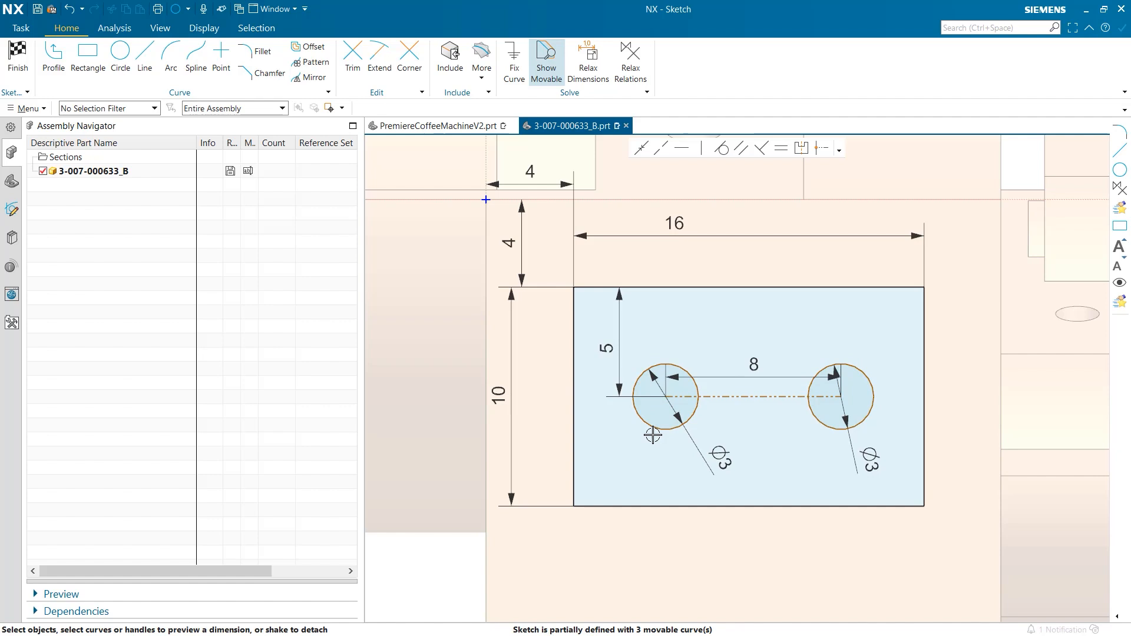
# Dimension the distance from the rectangle's left edge to the left circle's center as 4 mm
pyautogui.click(573, 433)
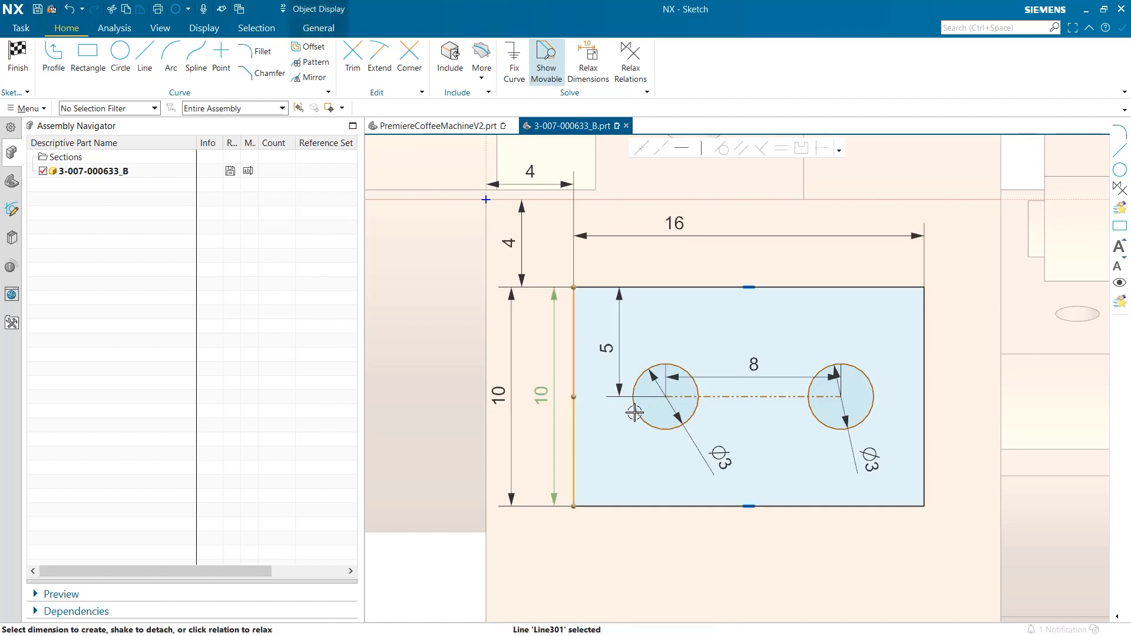
pyautogui.click(665, 396)
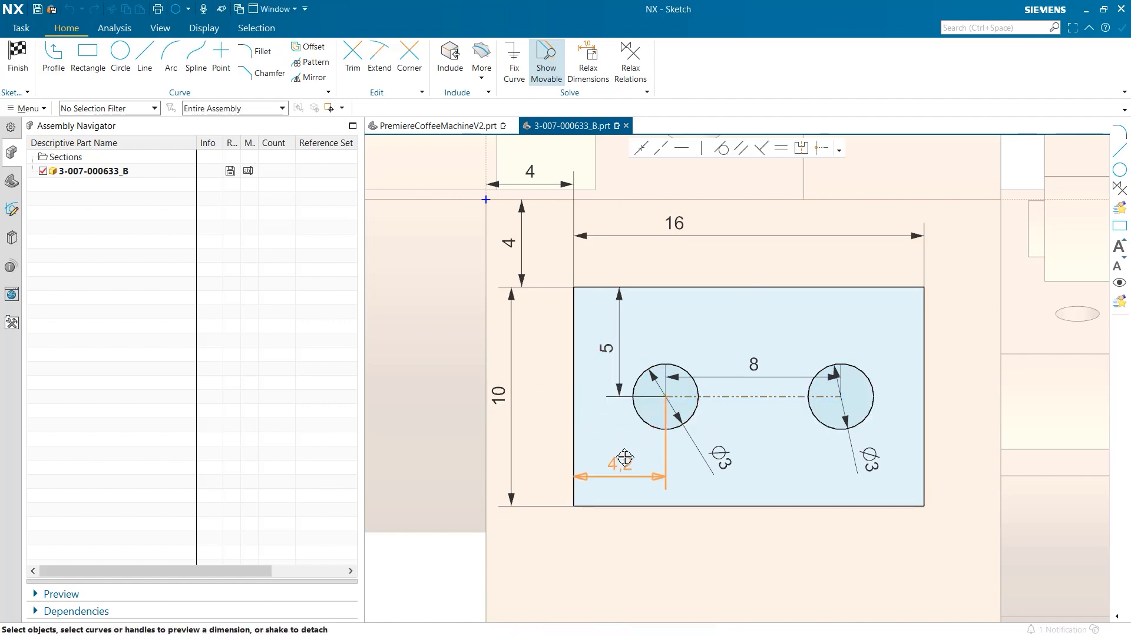
pyautogui.click(624, 454)
pyautogui.write('4')
pyautogui.press('Return')
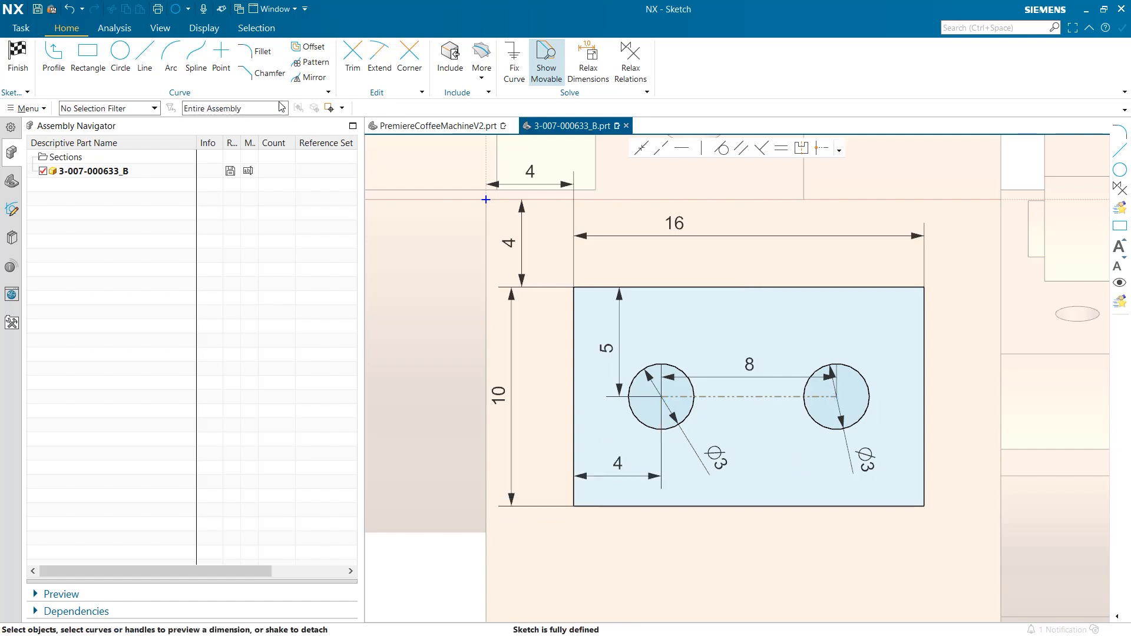
# Round all four rectangle corners with 3 mm fillets and separate the overlapping radius and 5 mm dimension labels
pyautogui.click(254, 52)
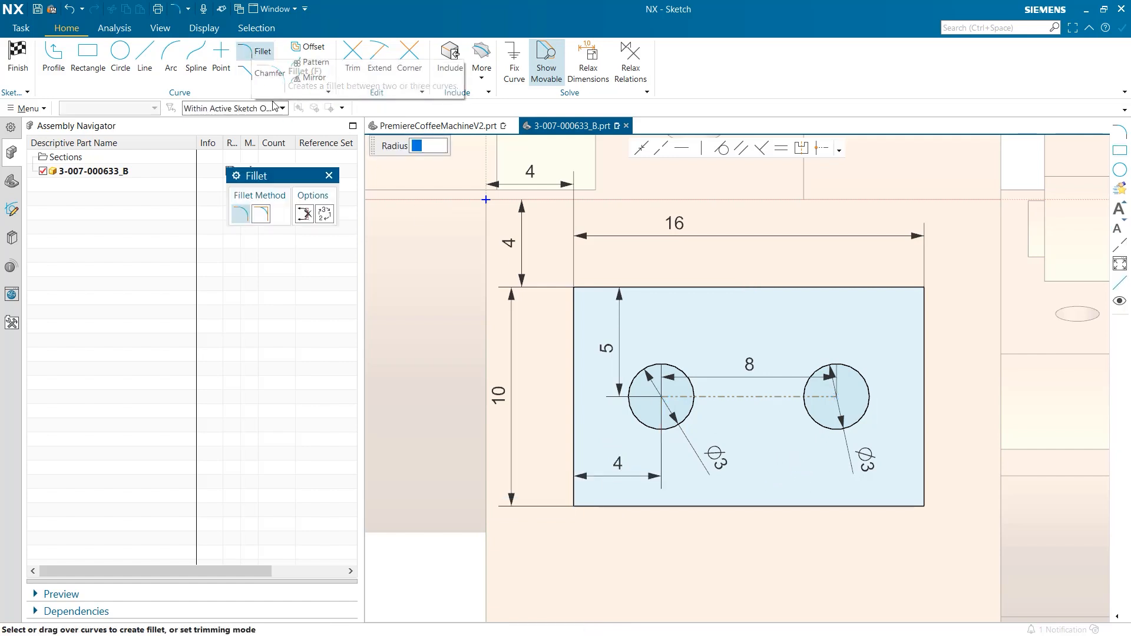
pyautogui.write('3')
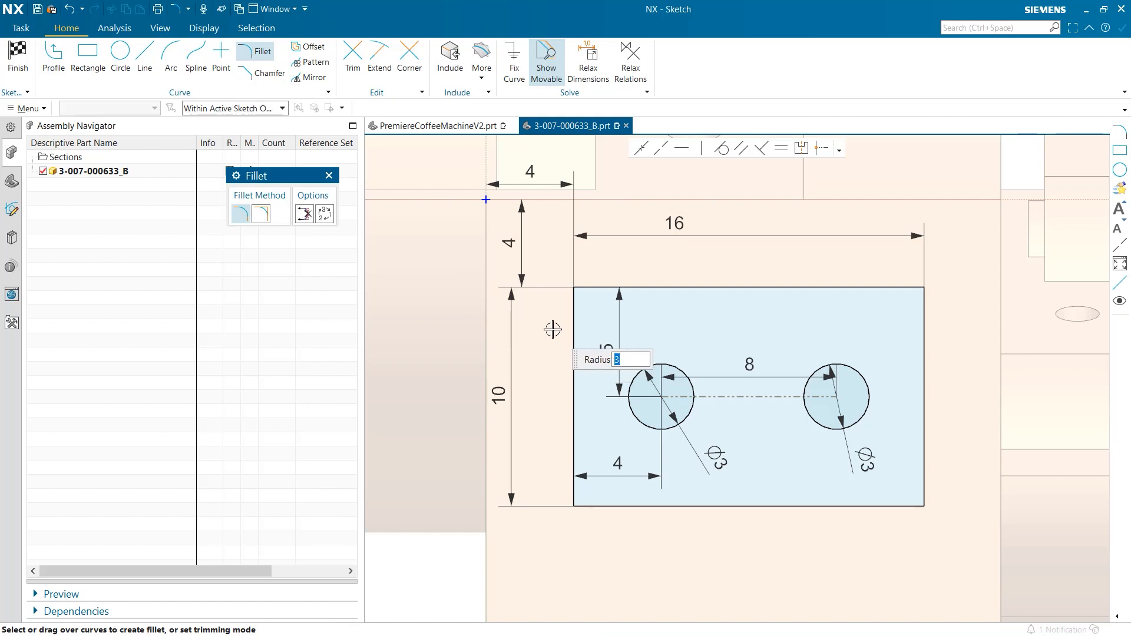
pyautogui.moveTo(553, 328); pyautogui.dragTo(675, 262)
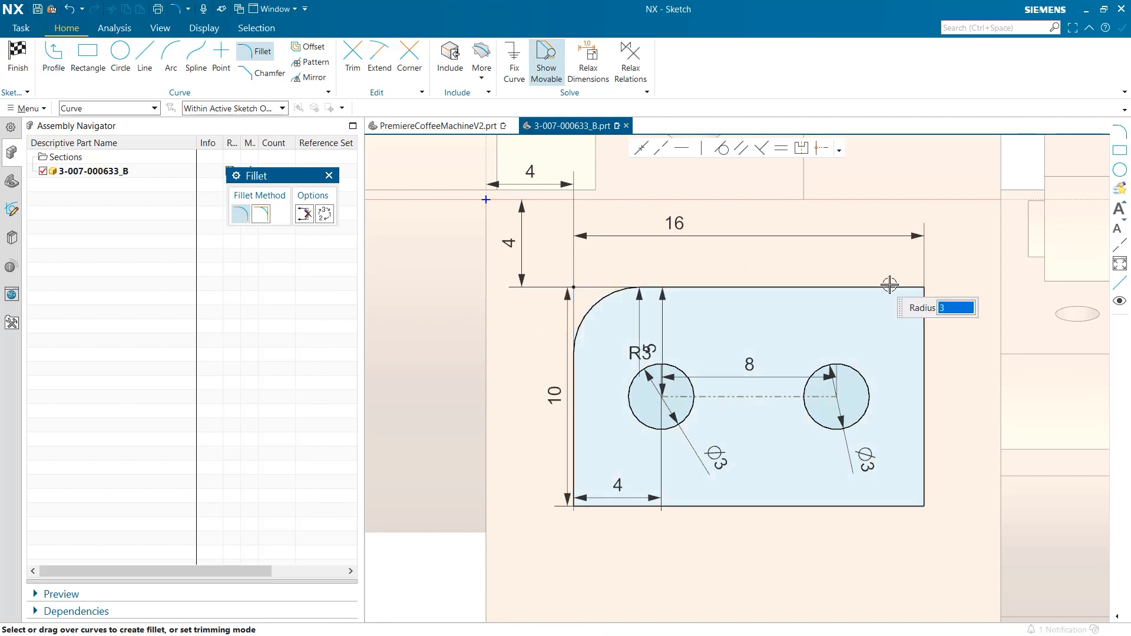
pyautogui.moveTo(887, 282); pyautogui.dragTo(937, 321)
pyautogui.moveTo(942, 460); pyautogui.dragTo(862, 526)
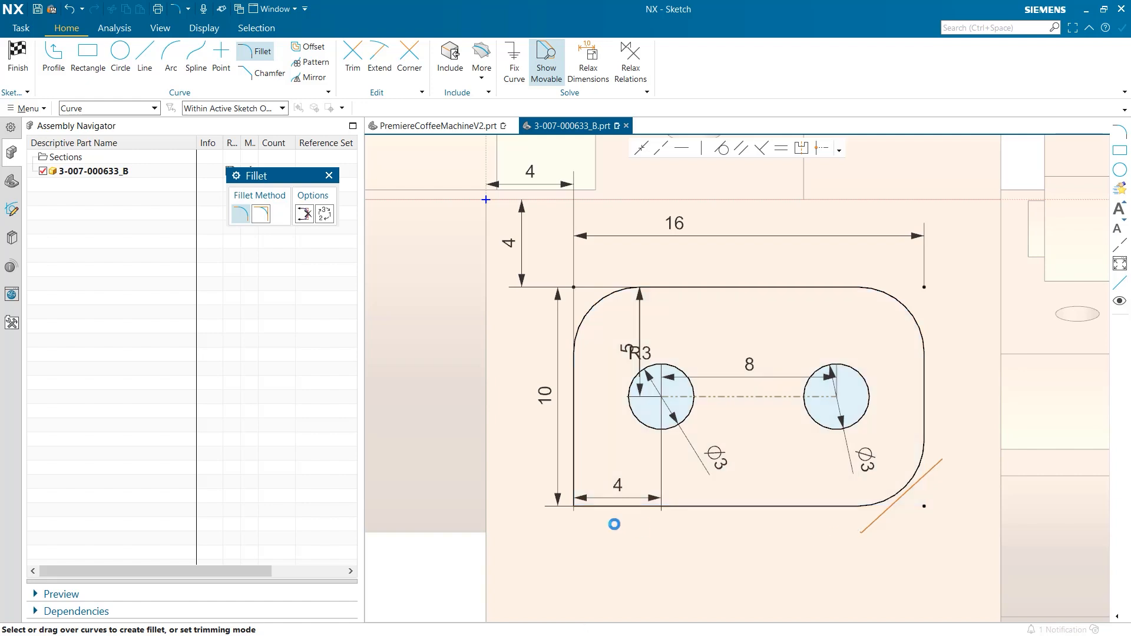
pyautogui.moveTo(538, 473)
pyautogui.mouseDown()
pyautogui.moveTo(613, 502)
pyautogui.moveTo(607, 533)
pyautogui.mouseUp()
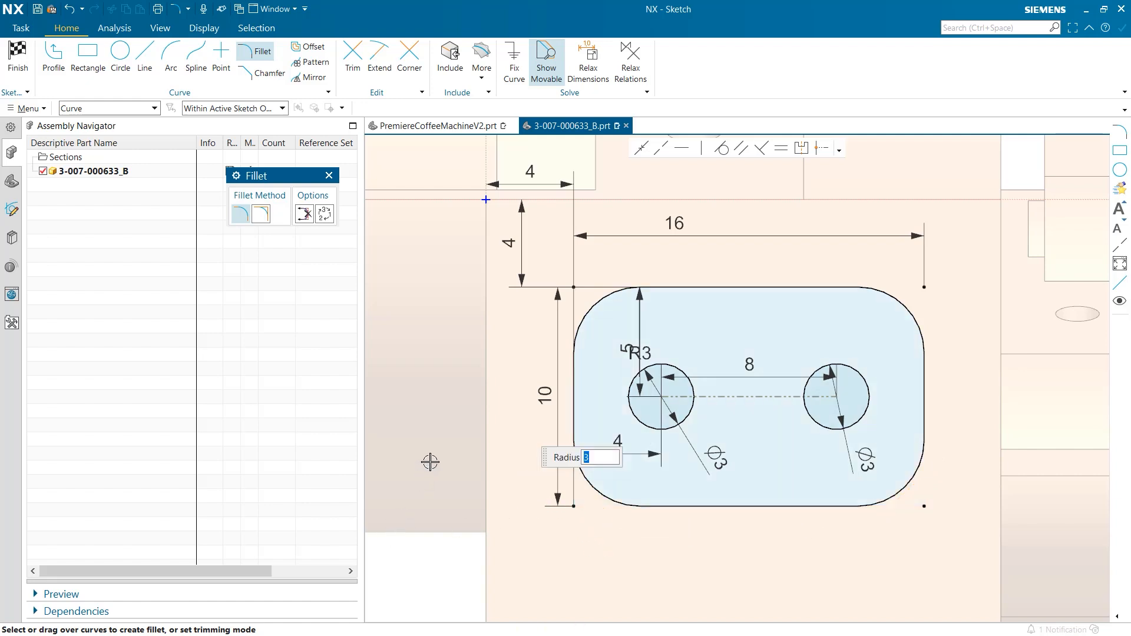
pyautogui.click(329, 175)
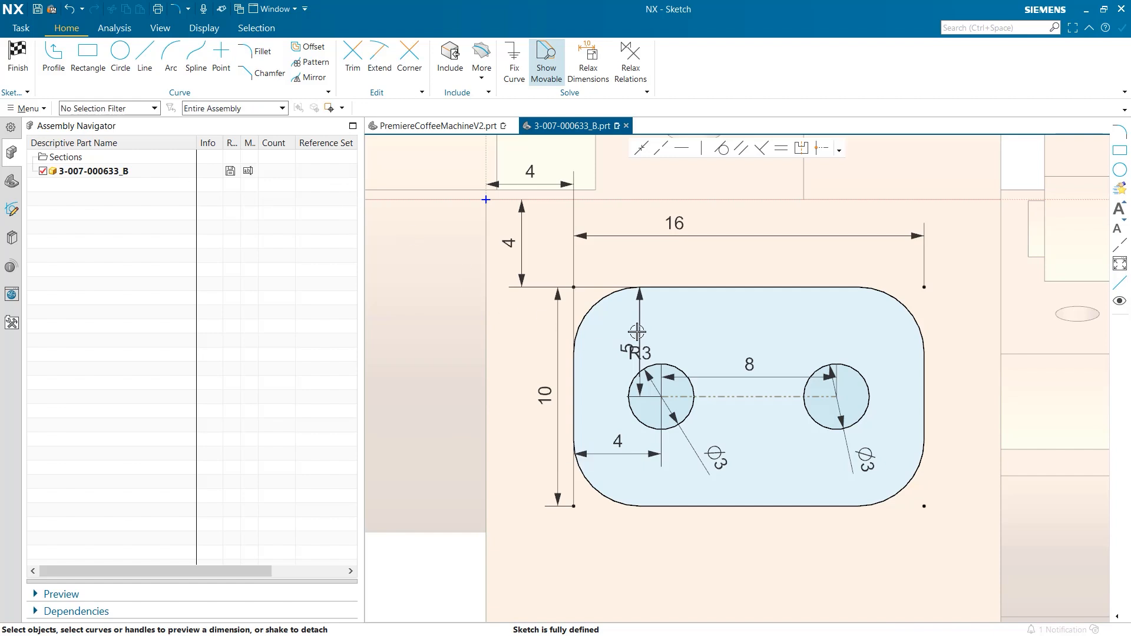
pyautogui.moveTo(627, 349)
pyautogui.mouseDown()
pyautogui.moveTo(599, 351)
pyautogui.moveTo(634, 304)
pyautogui.moveTo(606, 279)
pyautogui.moveTo(524, 312)
pyautogui.mouseUp()
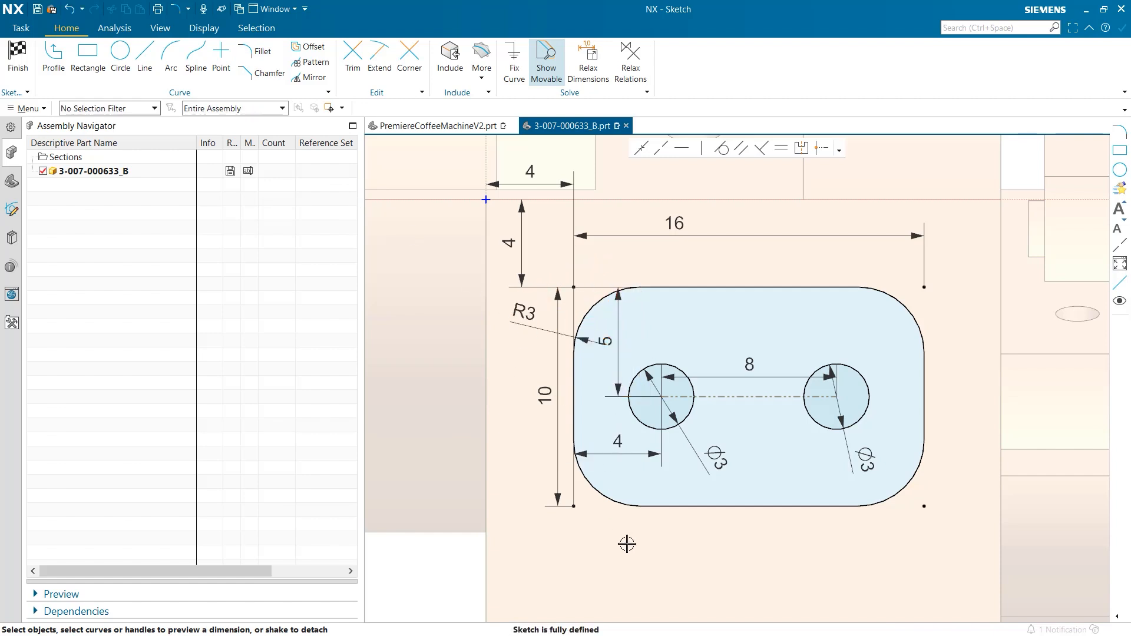
# Finish the fully dimensioned rounded-rectangle sketch and return to the 3D bracket model
pyautogui.scroll(-1, 520, 449)
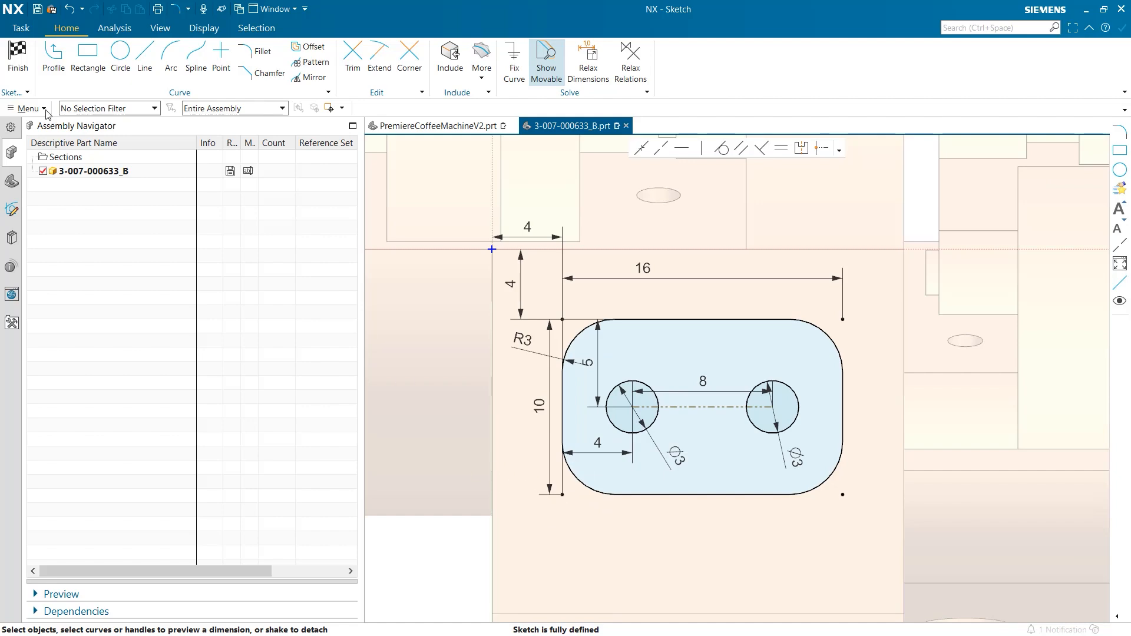
pyautogui.click(15, 63)
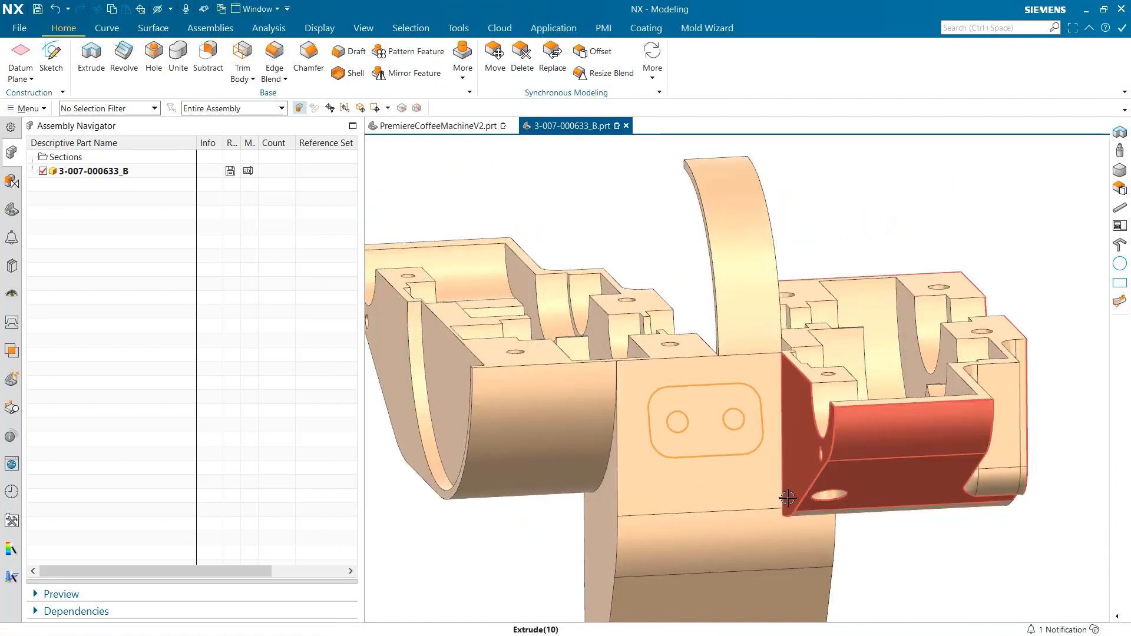
pyautogui.moveTo(788, 498)
pyautogui.mouseDown(button='middle')
pyautogui.moveTo(831, 478)
pyautogui.moveTo(877, 483)
pyautogui.moveTo(798, 487)
pyautogui.mouseUp(button='middle')
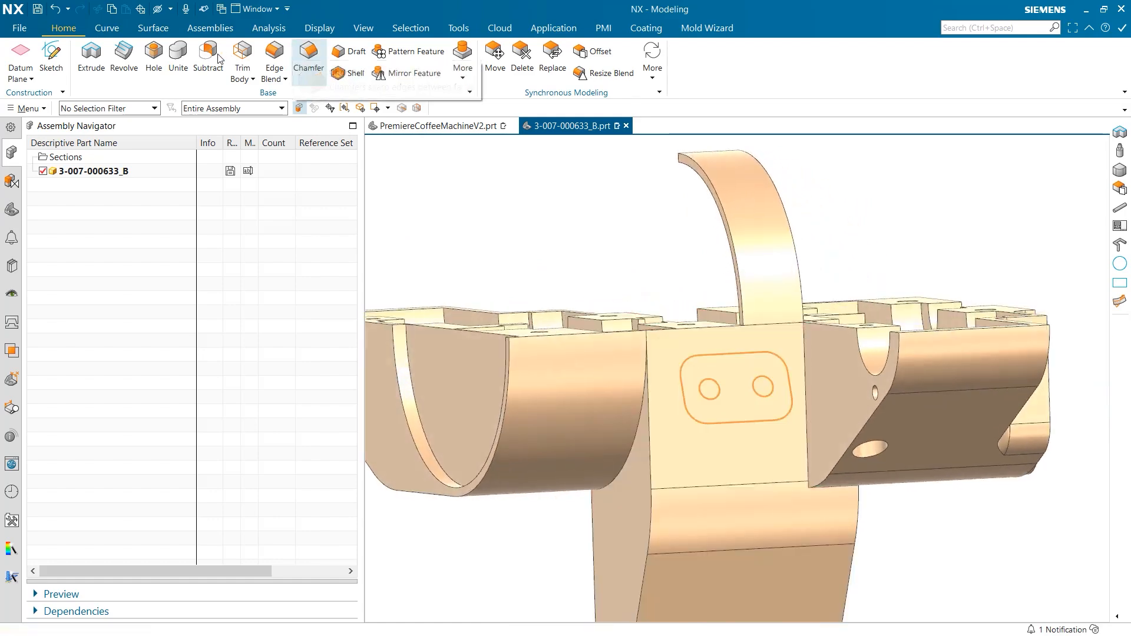
# Extrude the rounded-rectangle sketch with its two circles in the reversed direction up to the next face, uniting it with the bracket body
pyautogui.click(91, 59)
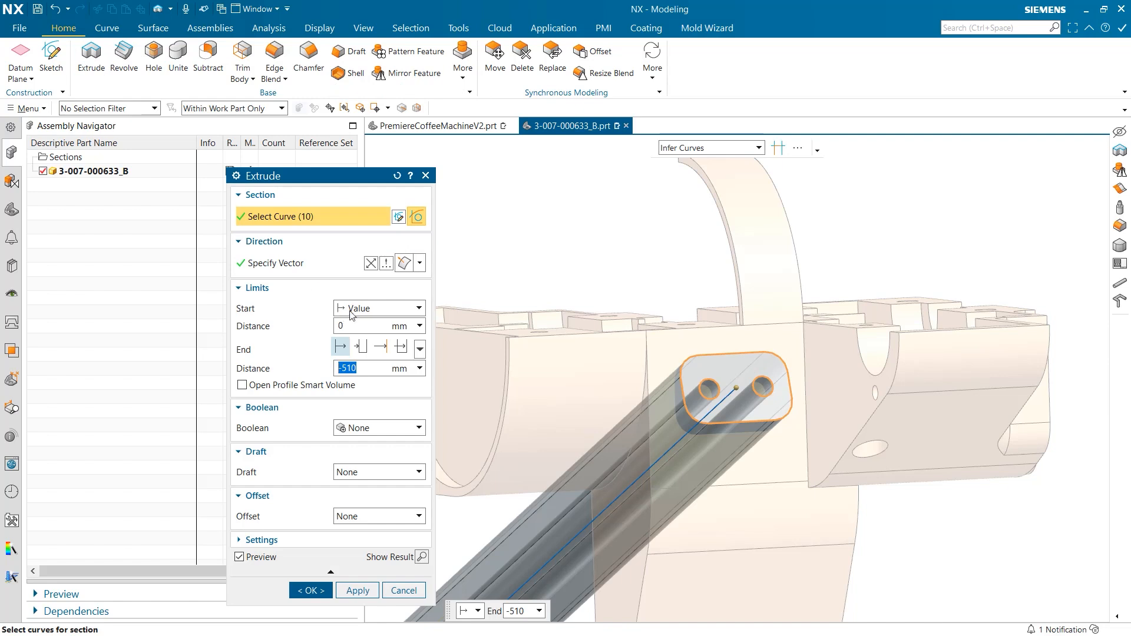
pyautogui.click(361, 347)
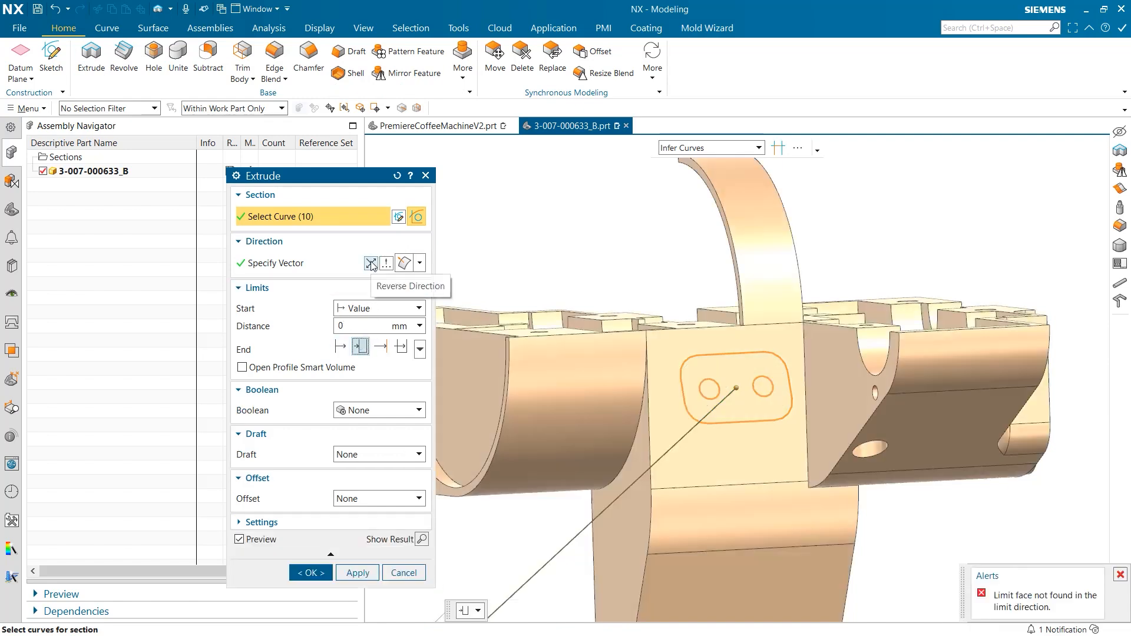
pyautogui.click(372, 263)
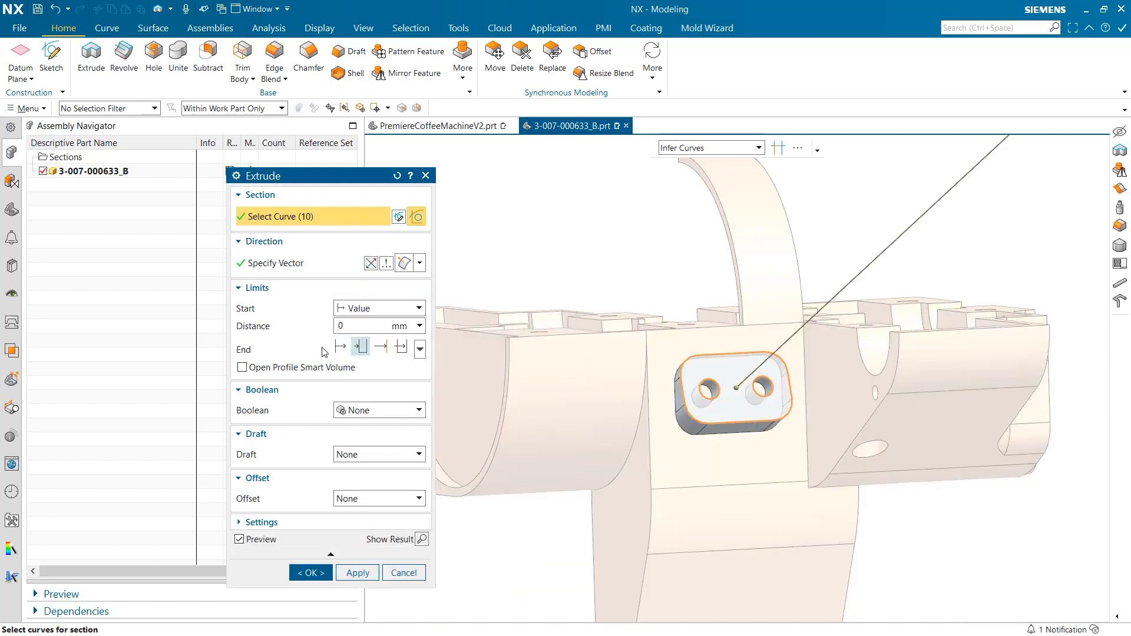
pyautogui.click(361, 416)
pyautogui.click(361, 438)
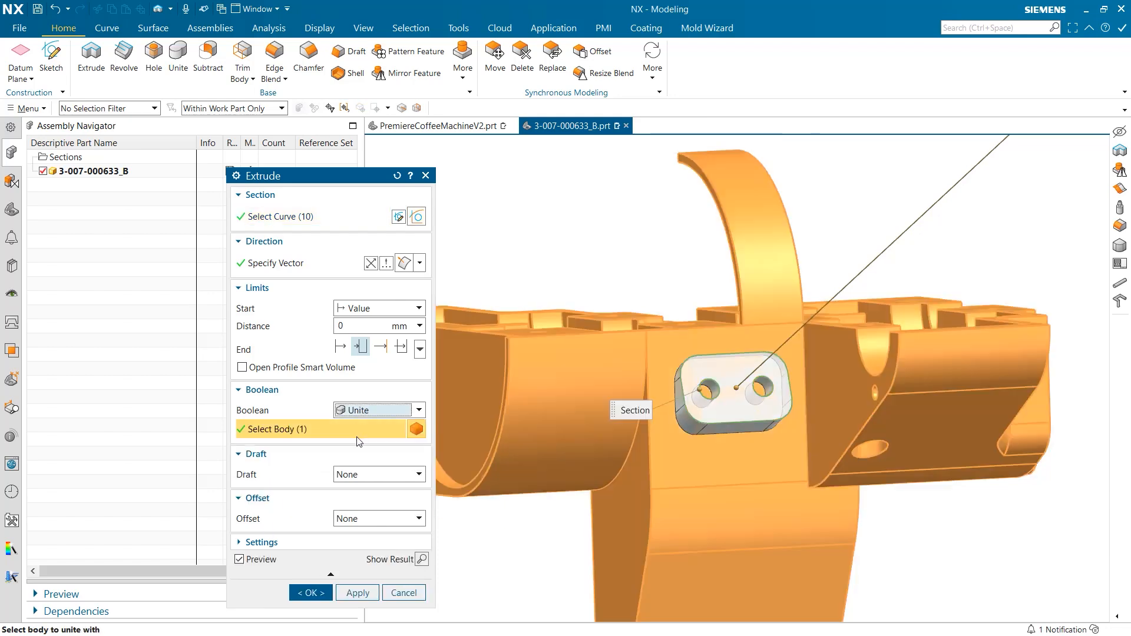
pyautogui.click(308, 593)
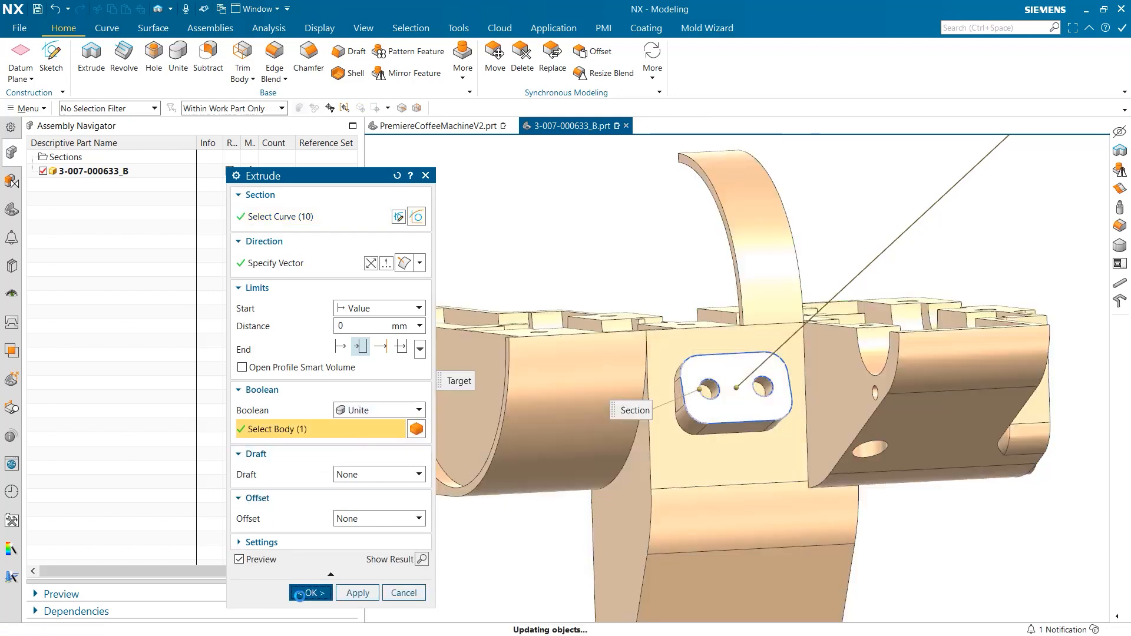
pyautogui.moveTo(556, 537)
pyautogui.mouseDown(button='middle')
pyautogui.moveTo(601, 531)
pyautogui.moveTo(550, 524)
pyautogui.moveTo(572, 539)
pyautogui.mouseUp(button='middle')
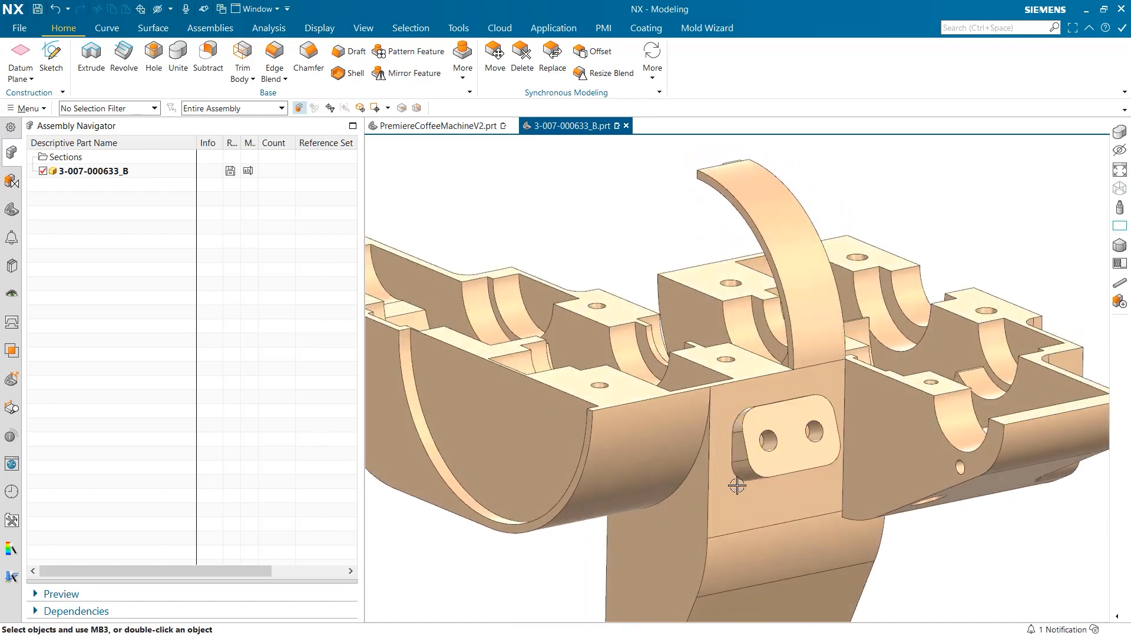
pyautogui.hotkey('ctrl', 'f')
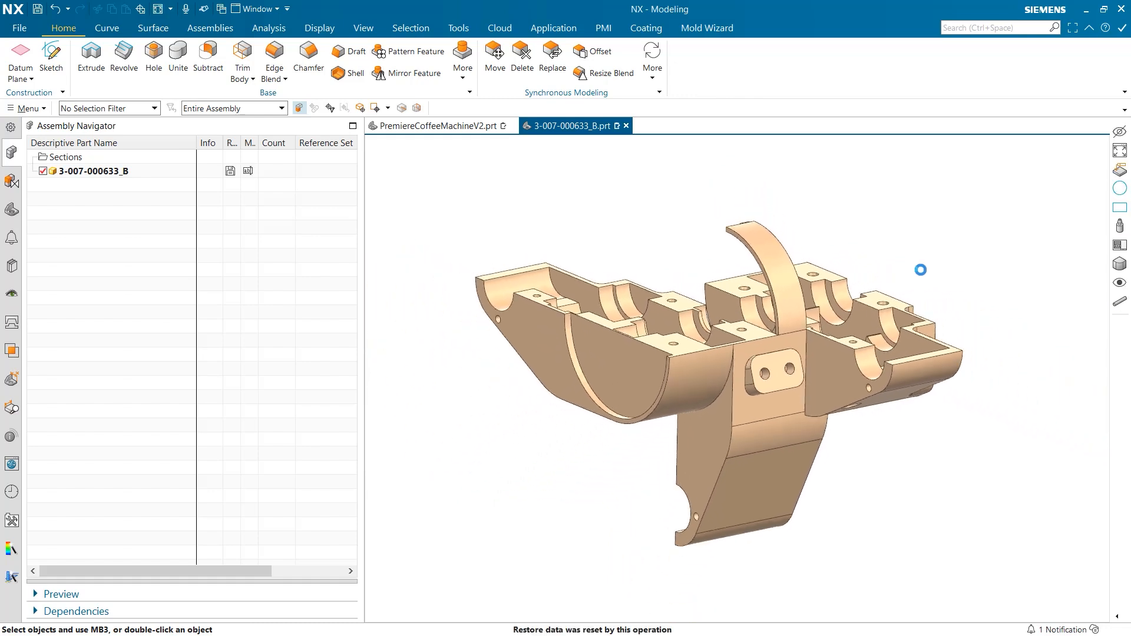